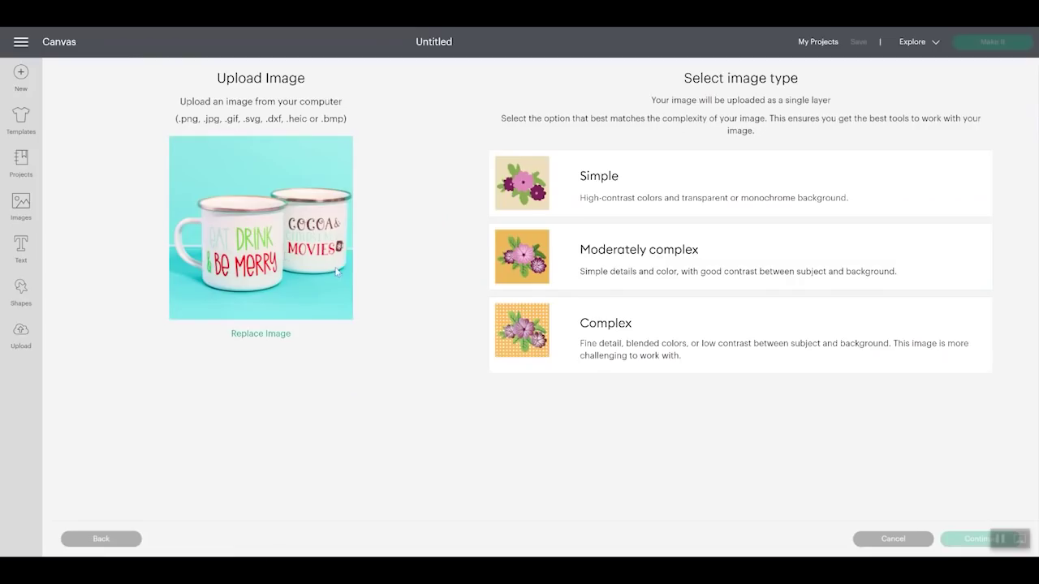
# Mark the mug photo as Complex and auto-remove its teal background, leaving a thin strip
pyautogui.click(638, 329)
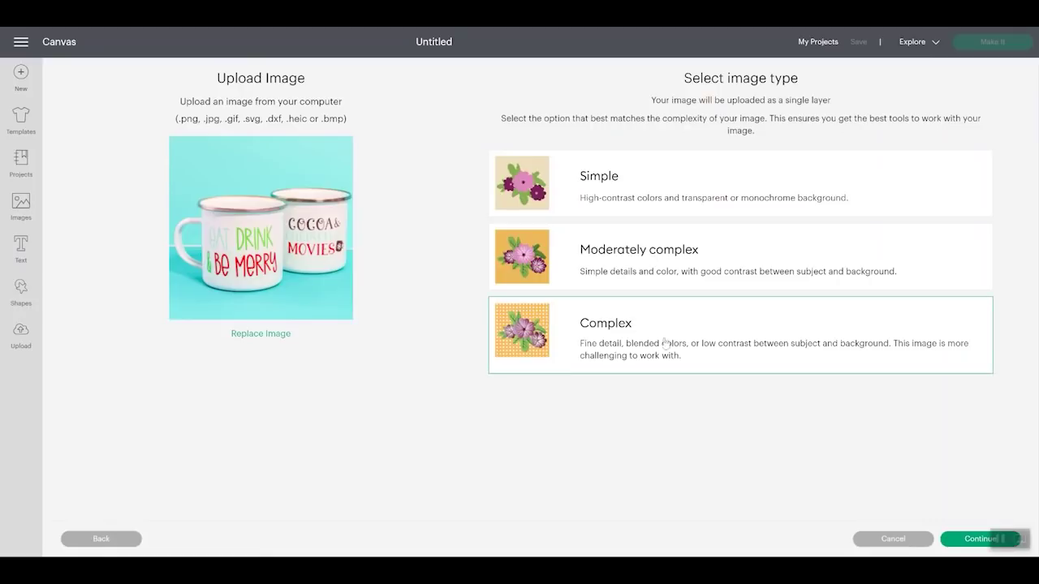
pyautogui.click(968, 539)
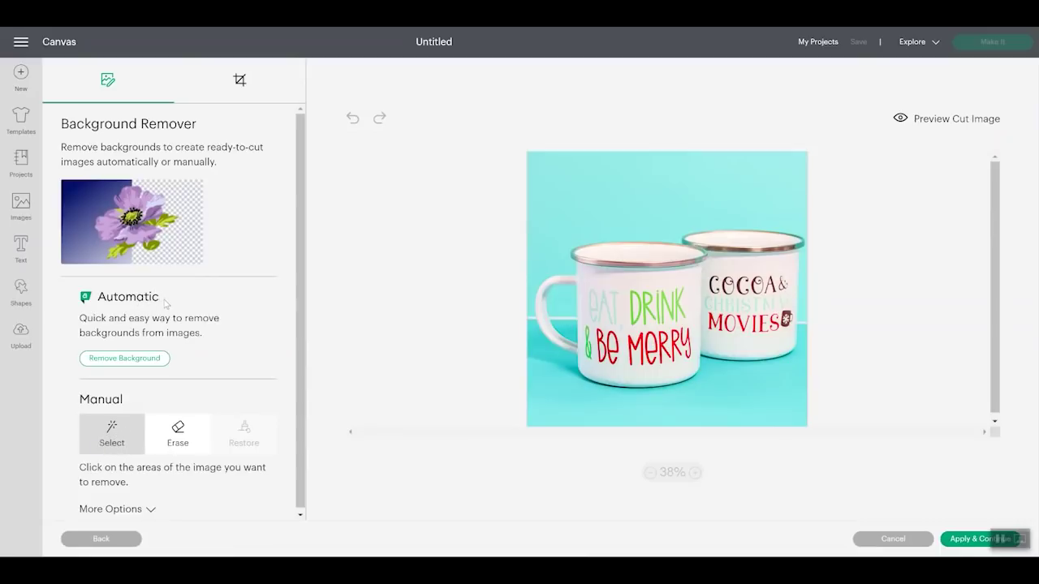
pyautogui.click(126, 358)
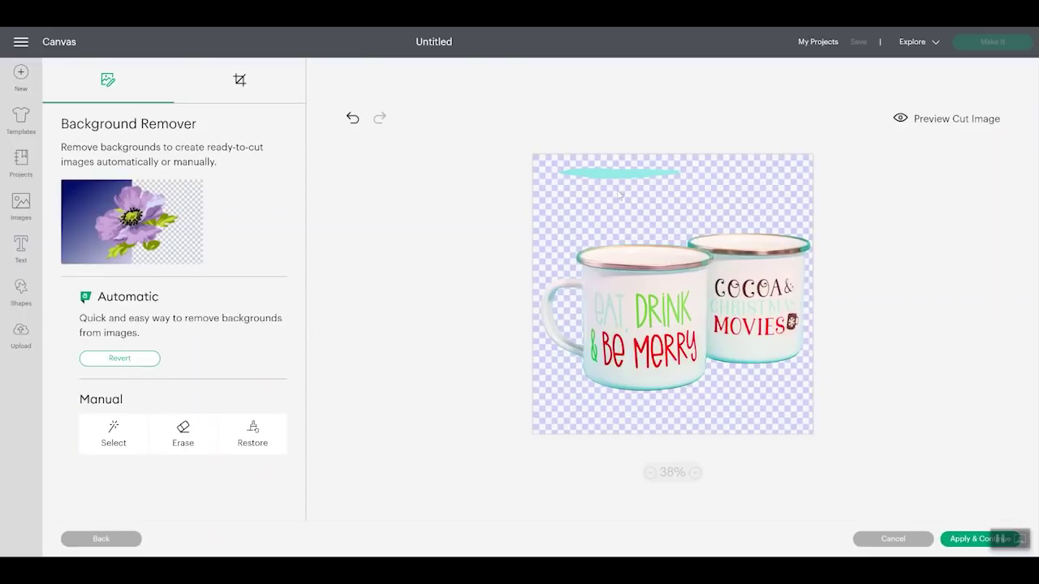
# Erase the leftover teal stripe above the mugs, using an eraser size of 32
pyautogui.click(180, 434)
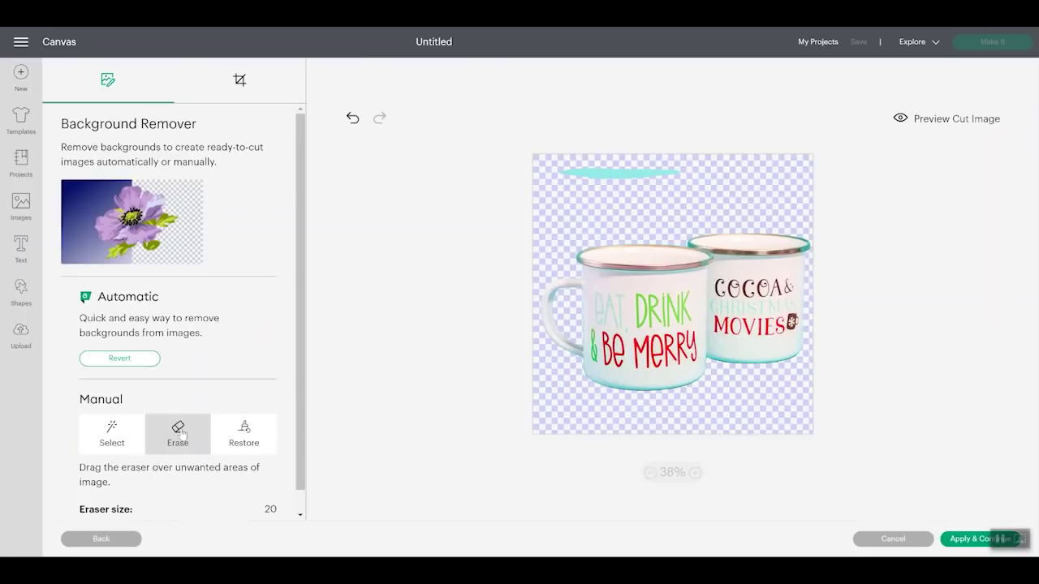
pyautogui.moveTo(575, 169)
pyautogui.mouseDown()
pyautogui.moveTo(564, 171)
pyautogui.moveTo(609, 171)
pyautogui.moveTo(589, 195)
pyautogui.mouseUp()
pyautogui.scroll(-1, 220, 357)
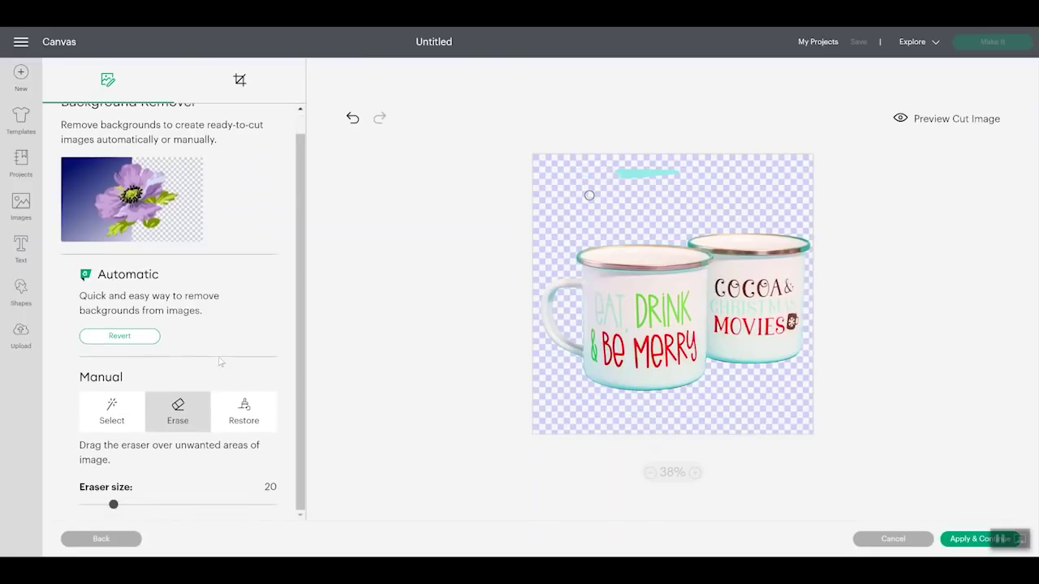
pyautogui.moveTo(114, 504); pyautogui.dragTo(137, 505)
pyautogui.moveTo(627, 155)
pyautogui.mouseDown()
pyautogui.moveTo(575, 171)
pyautogui.moveTo(670, 170)
pyautogui.mouseUp()
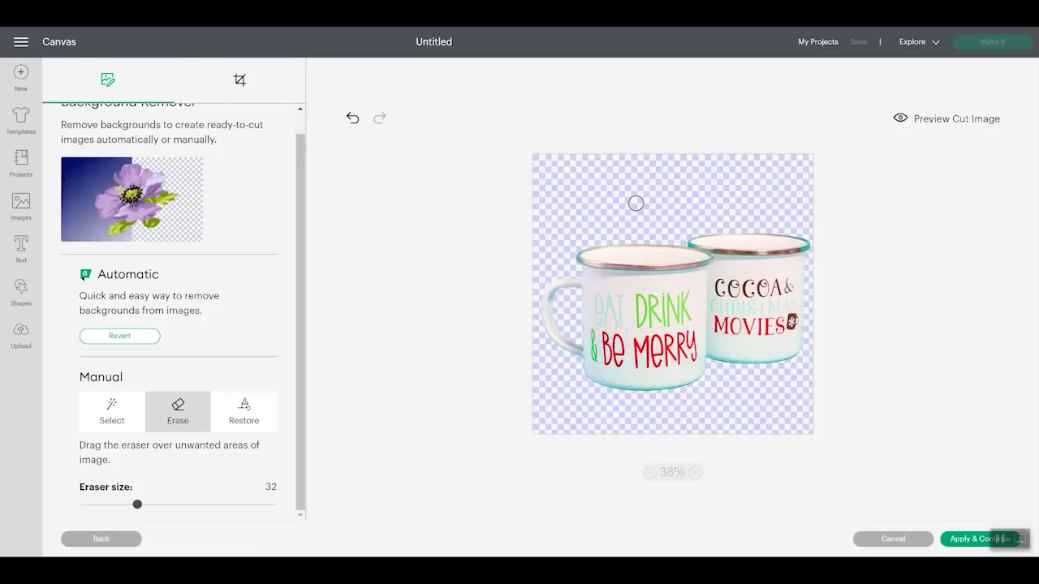
# Preview the mugs' cut outline, return to full colour, and accept the cleaned image
pyautogui.click(919, 120)
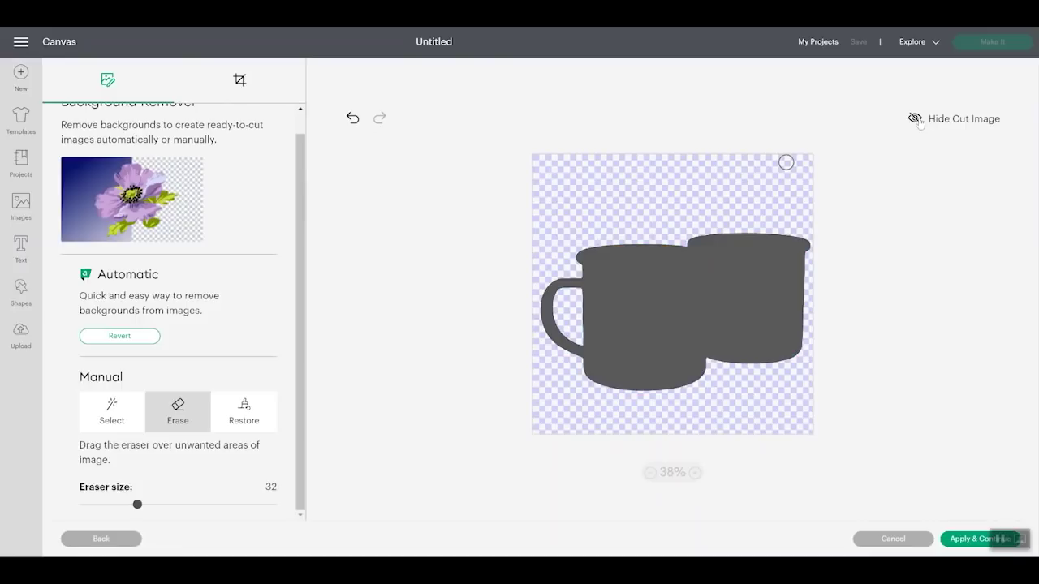
pyautogui.click(920, 120)
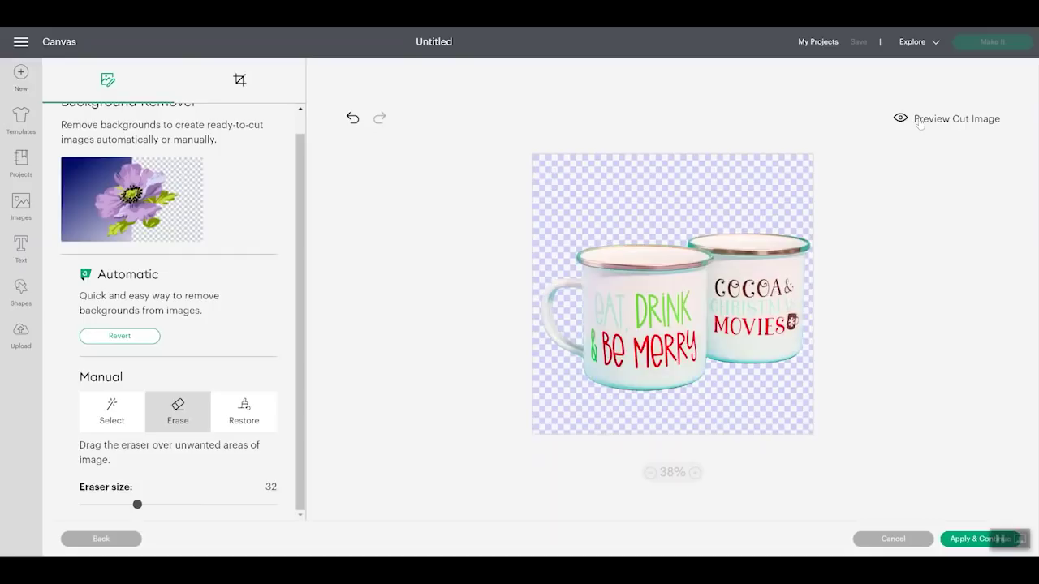
pyautogui.click(965, 541)
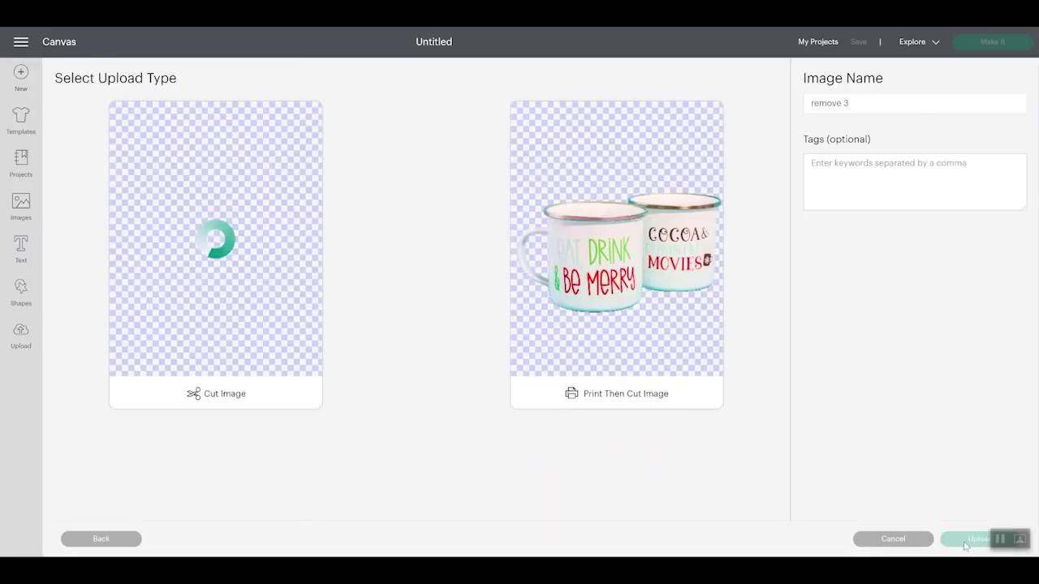
# Upload the mug cutout as a Print Then Cut image and add 'remove 3' to the canvas
pyautogui.click(593, 235)
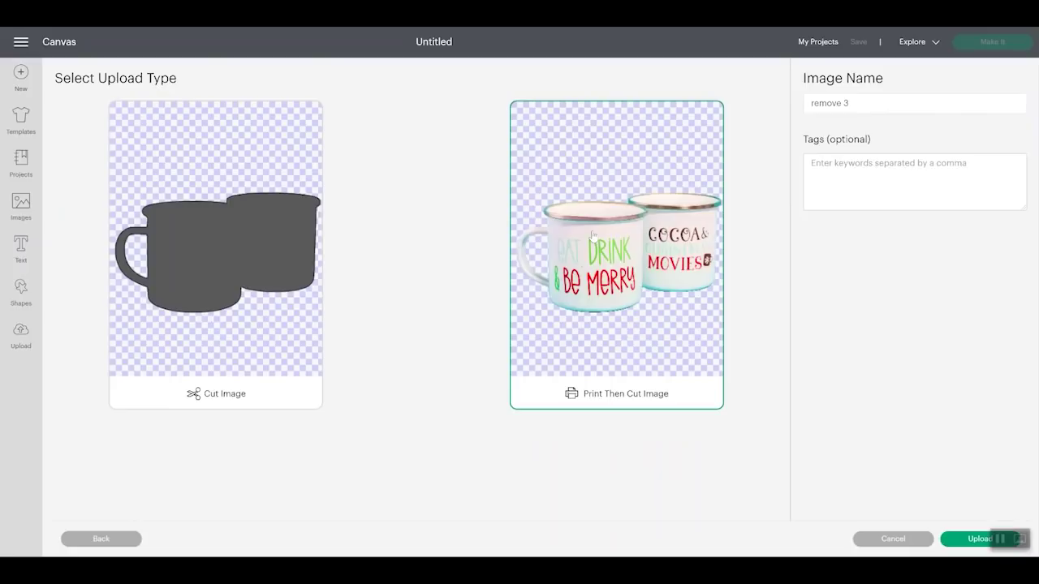
pyautogui.click(965, 541)
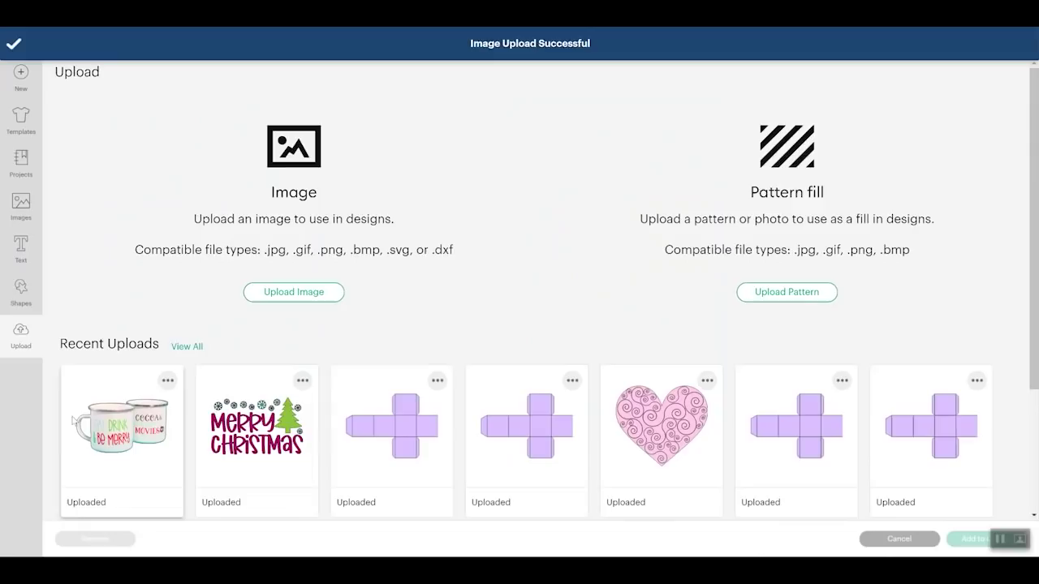
pyautogui.click(132, 422)
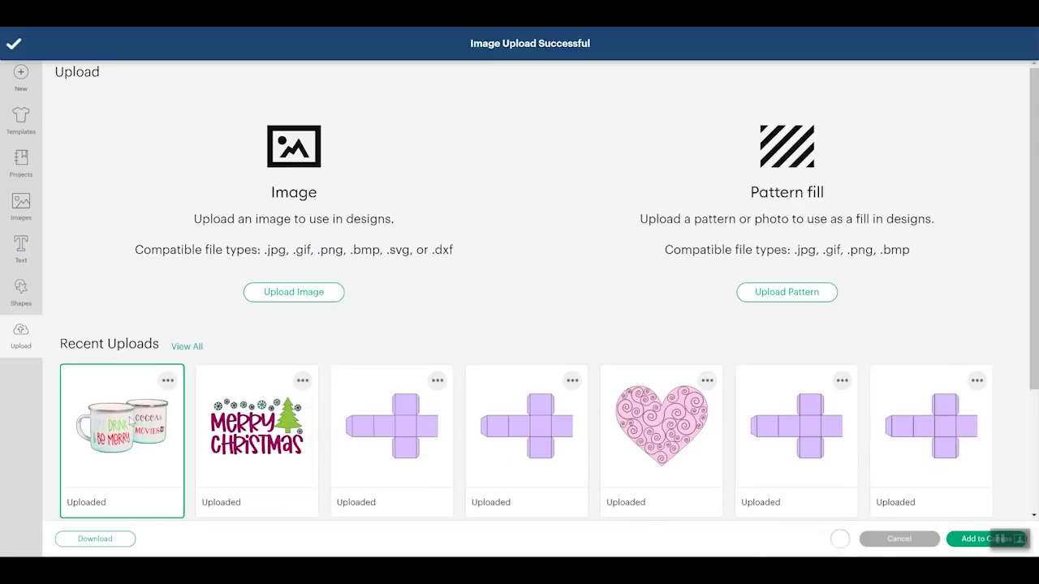
pyautogui.click(968, 540)
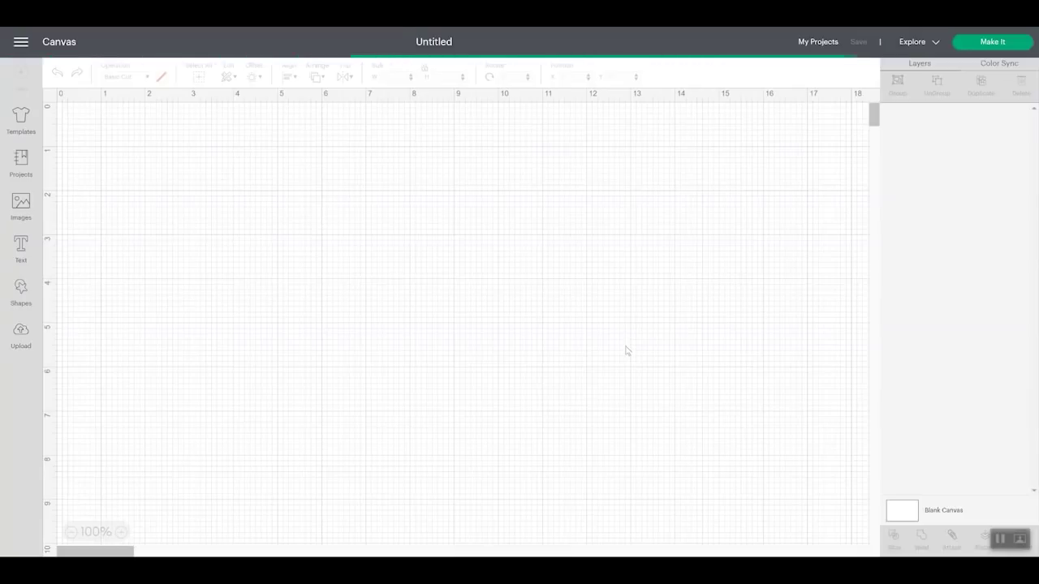
# Upload the woman-with-mug photo as Complex, auto-remove its background, and check the cut preview
pyautogui.click(20, 332)
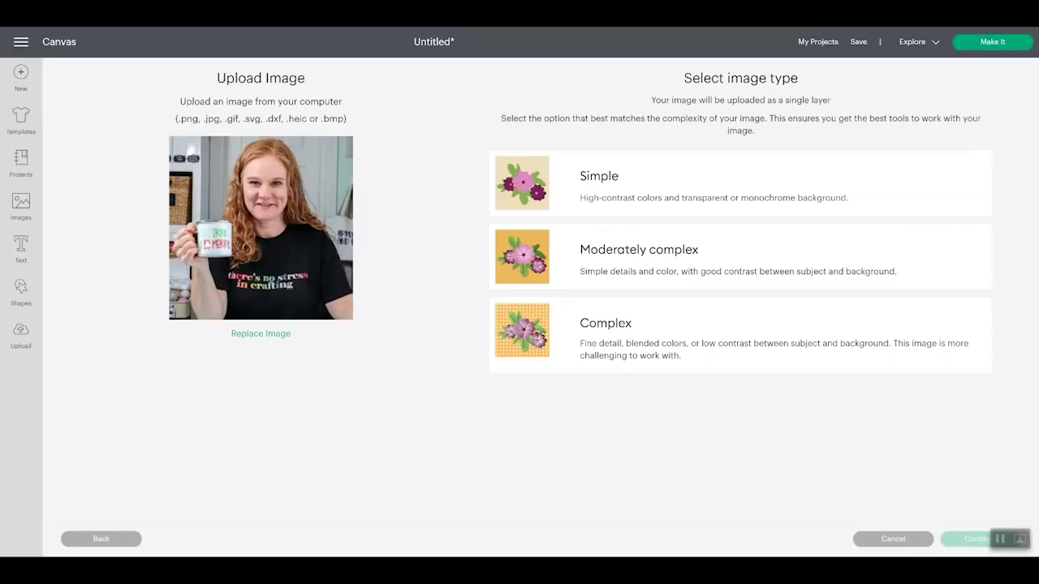
pyautogui.click(503, 320)
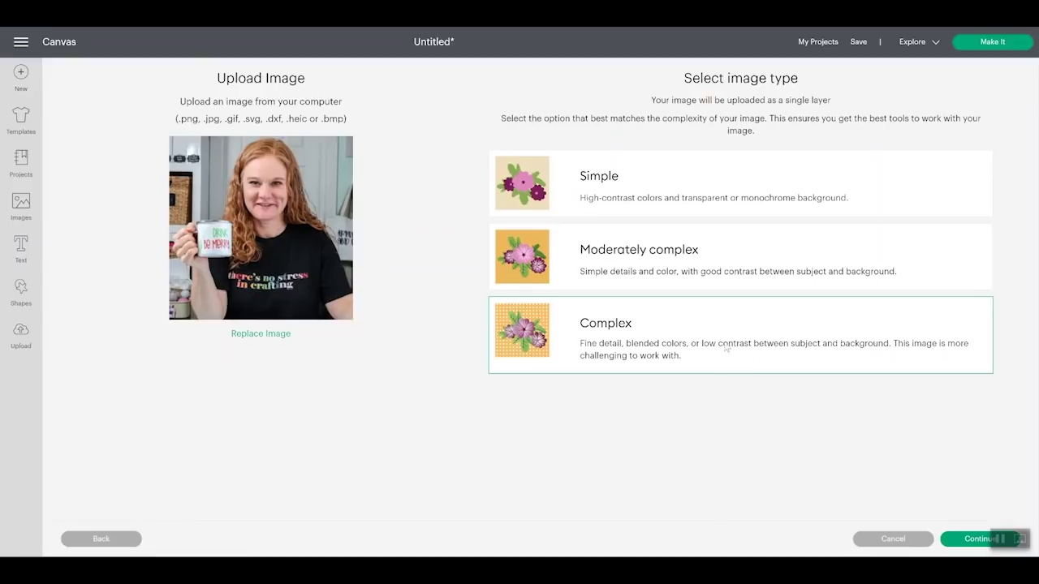
pyautogui.click(968, 539)
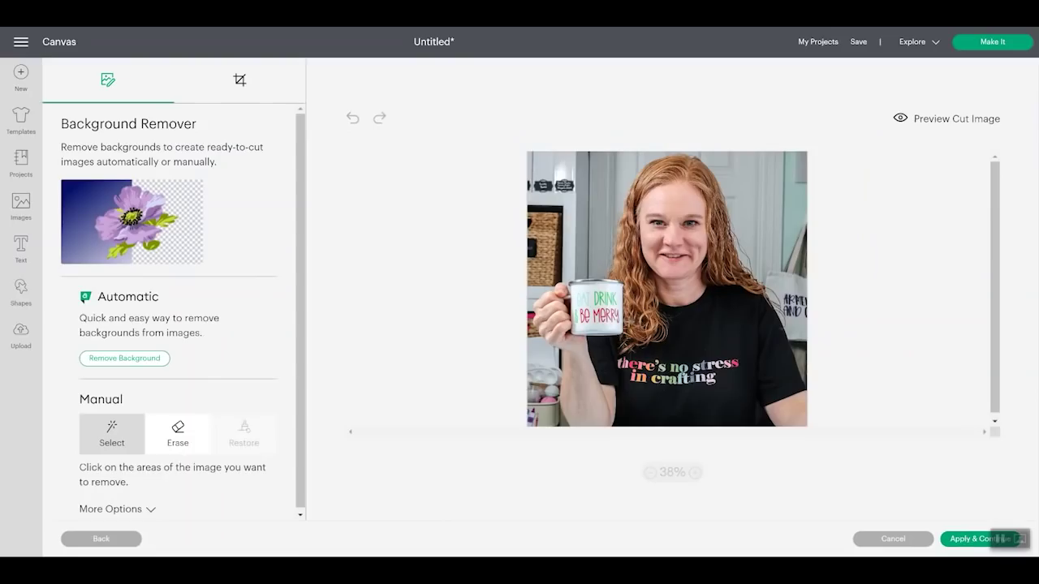
pyautogui.click(124, 359)
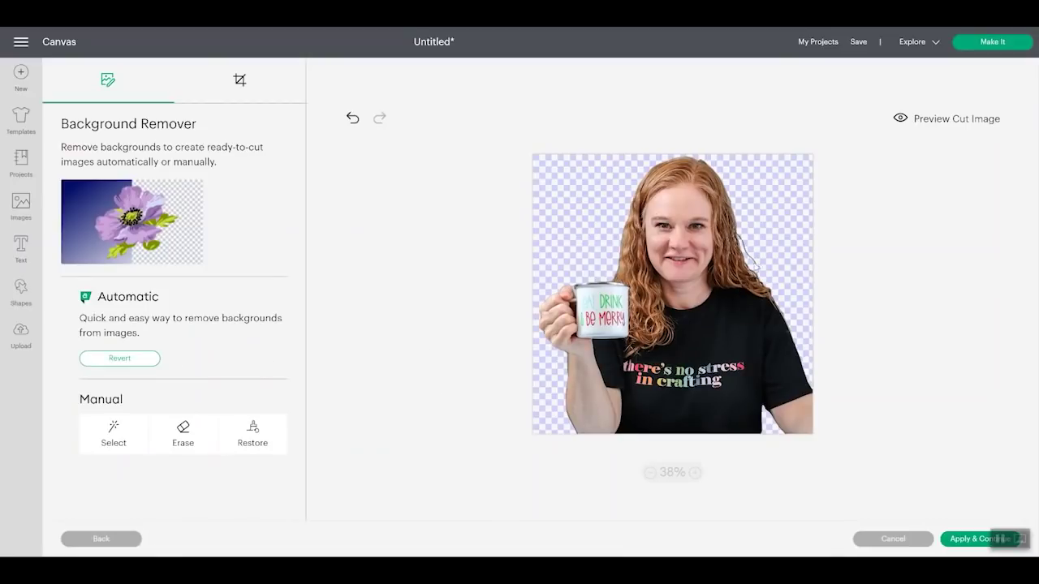
pyautogui.click(925, 119)
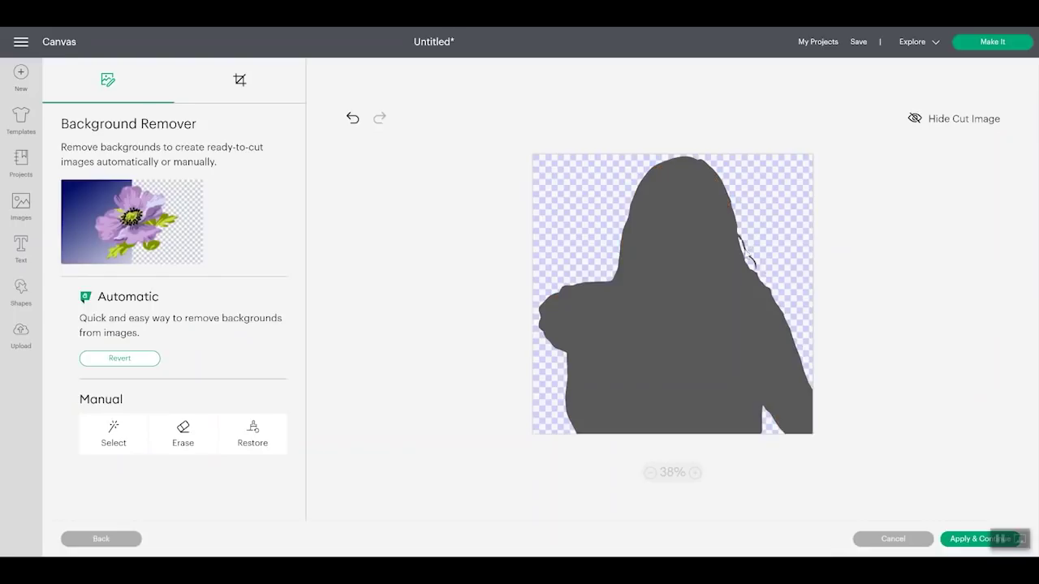
pyautogui.click(945, 121)
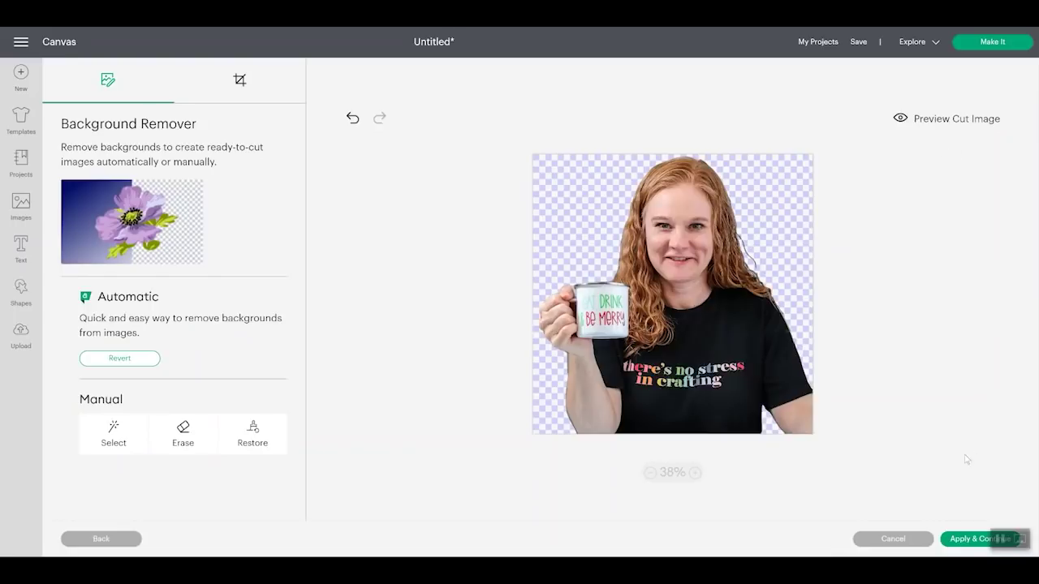
pyautogui.click(967, 539)
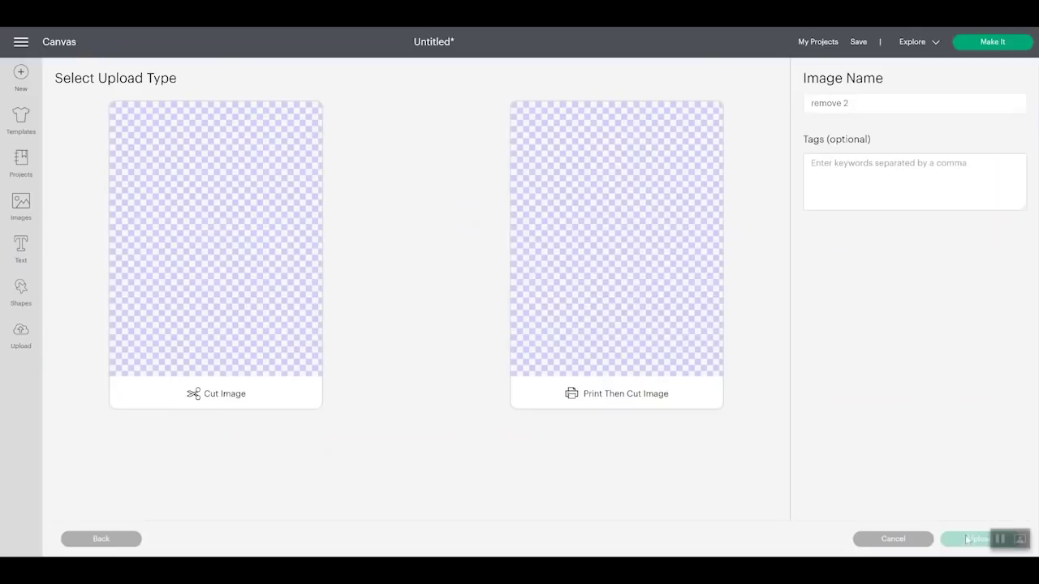
# Upload the woman cutout as Print Then Cut and place it right of the mugs
pyautogui.click(653, 264)
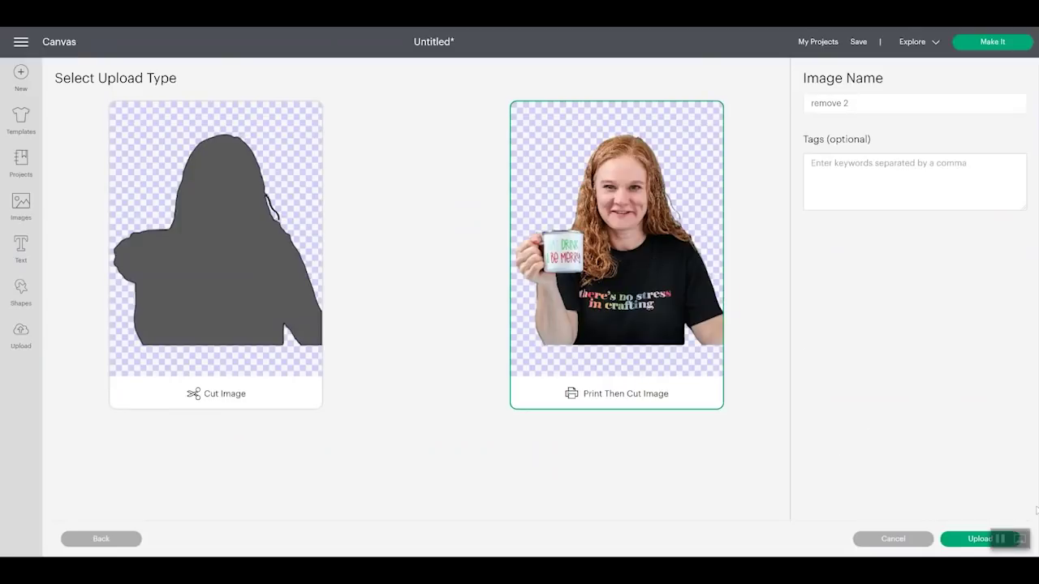
pyautogui.click(966, 539)
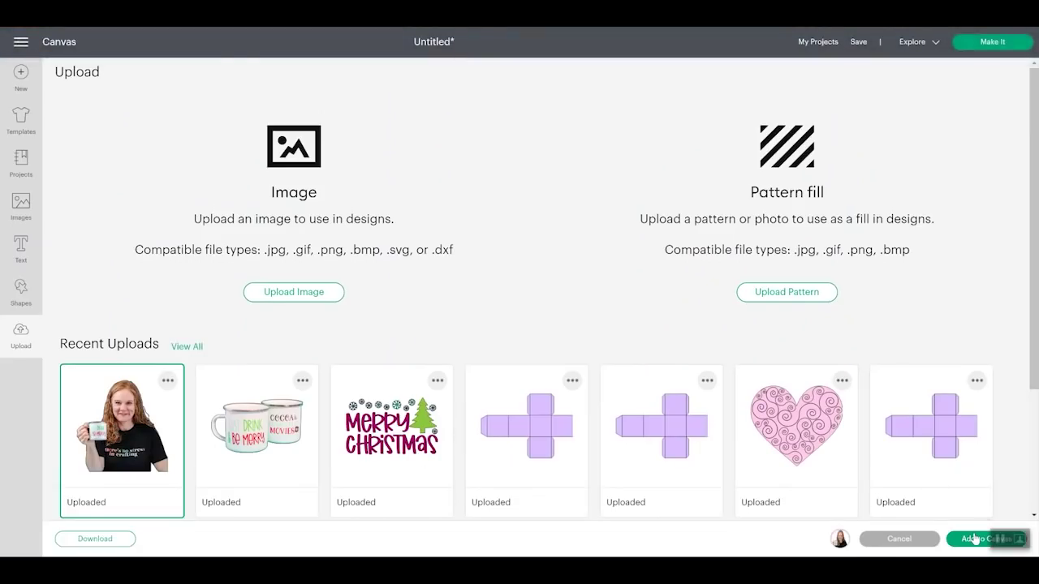
pyautogui.click(974, 538)
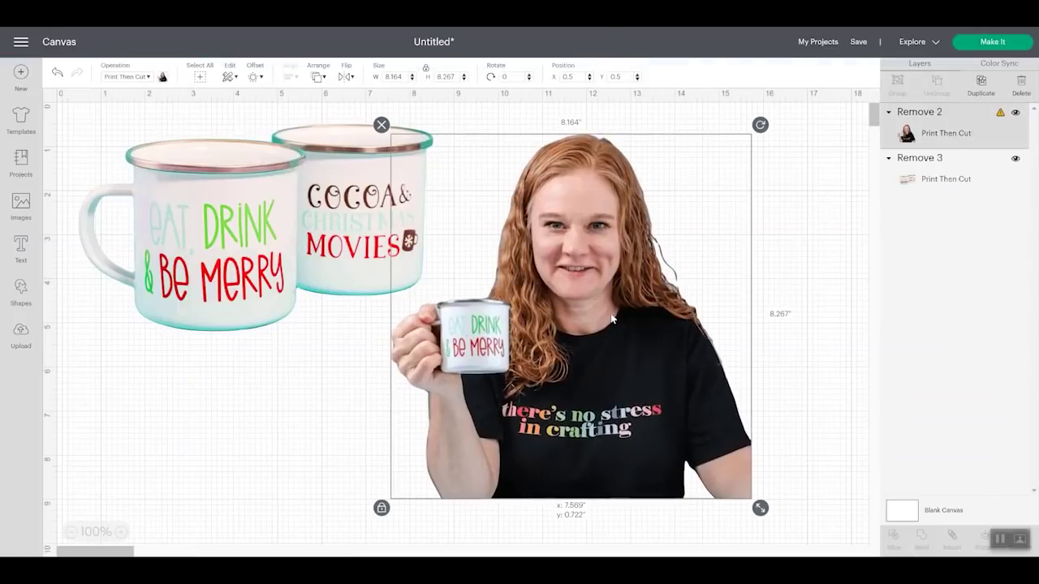
pyautogui.moveTo(613, 317); pyautogui.dragTo(688, 319)
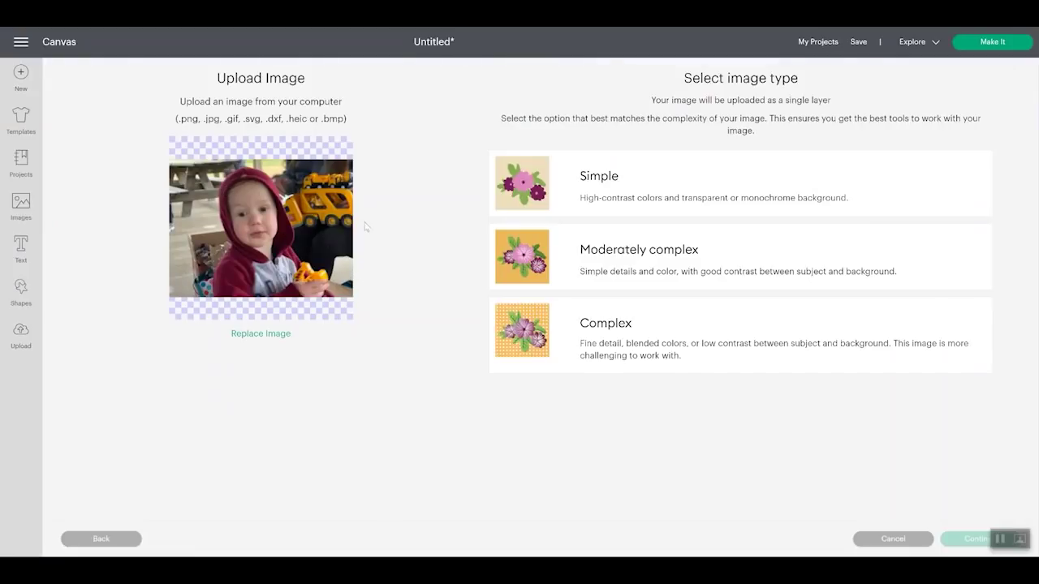
# Mark the toddler photo as Complex and auto-remove its background
pyautogui.click(692, 346)
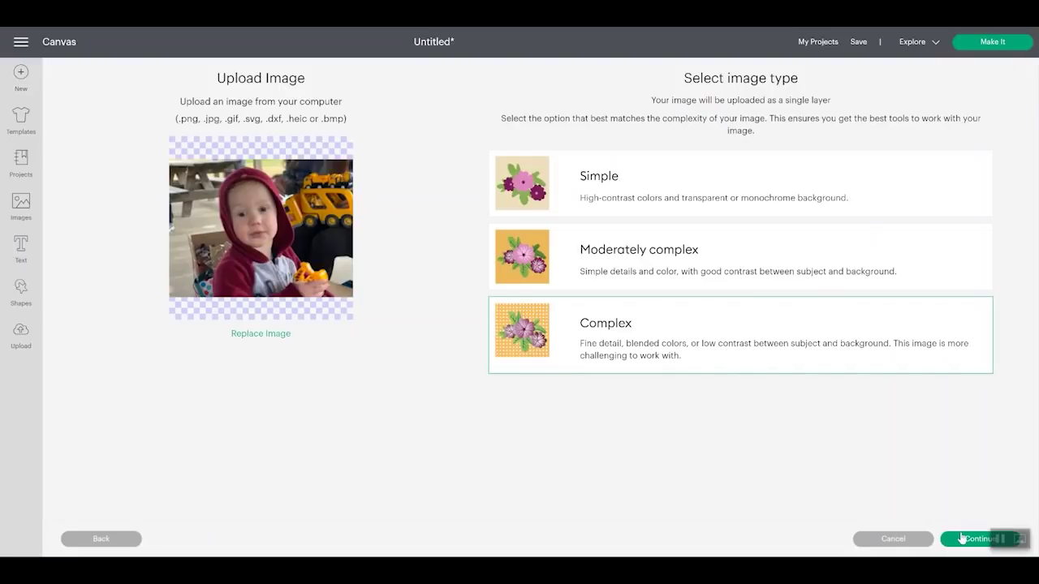
pyautogui.click(962, 538)
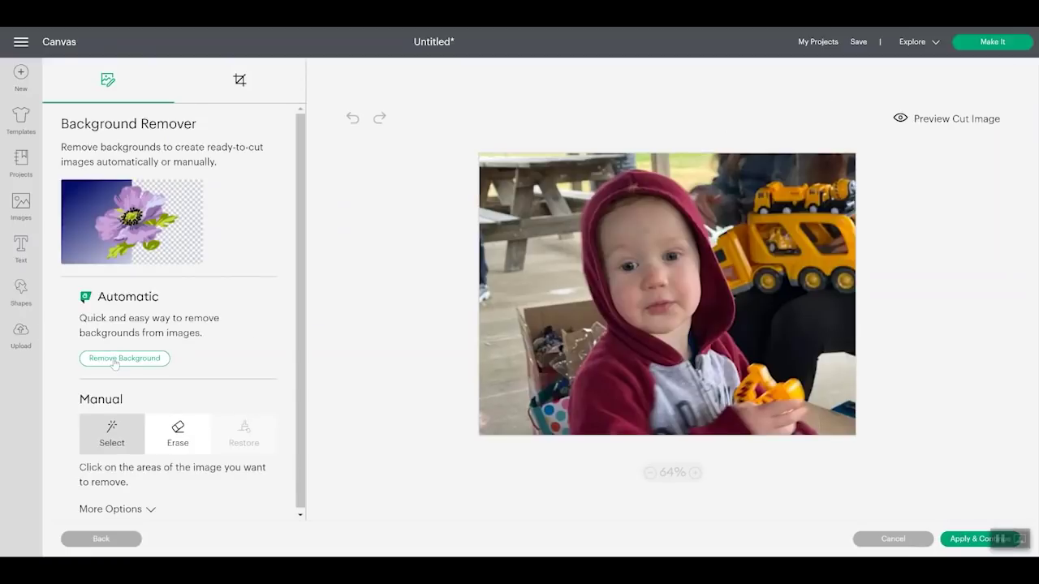
pyautogui.click(115, 365)
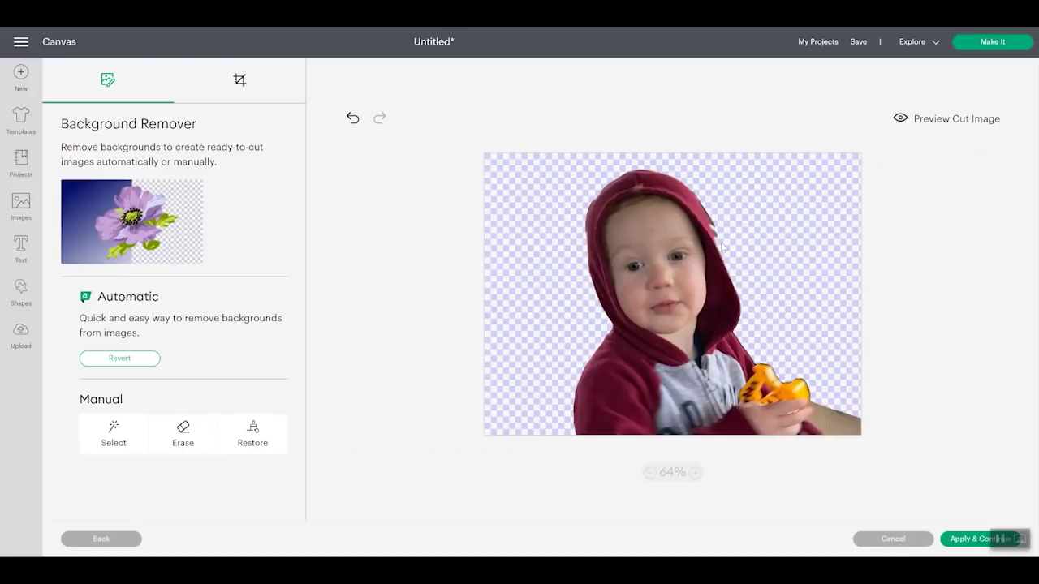
# Undo the toddler photo's background removal and zoom out until the whole scene fits
pyautogui.click(352, 119)
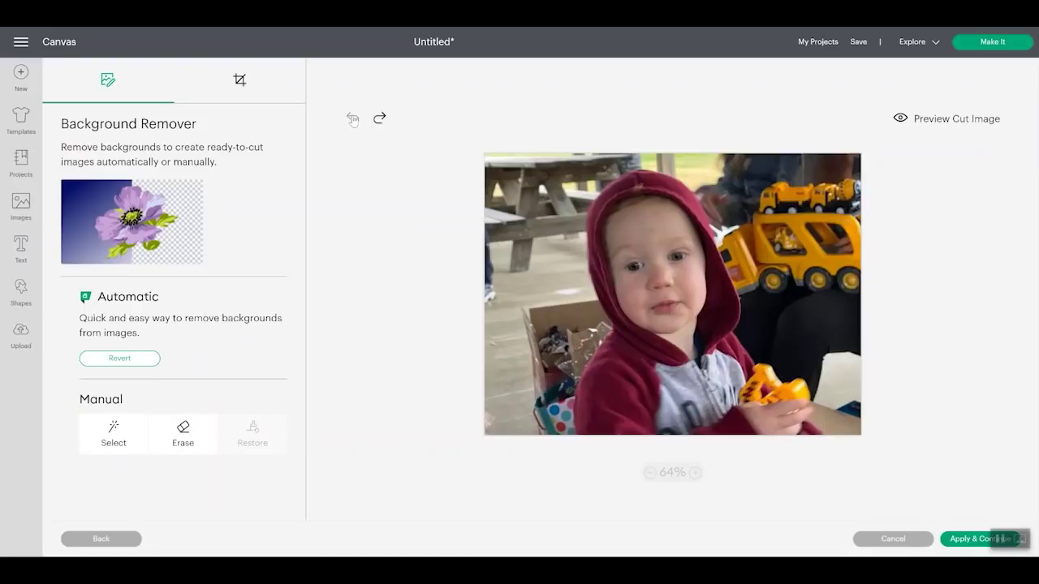
pyautogui.scroll(4, 812, 382)
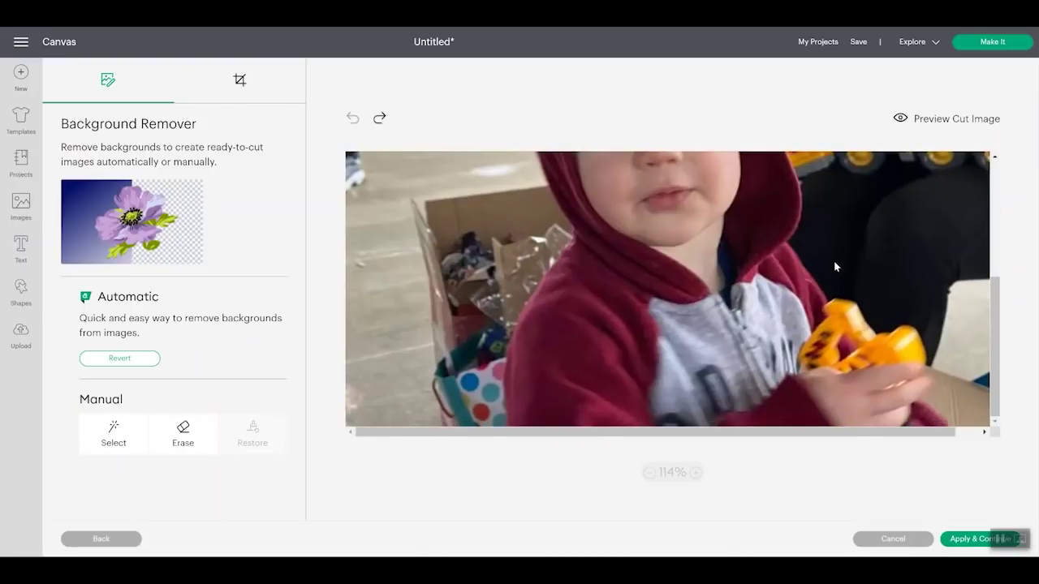
pyautogui.moveTo(933, 432); pyautogui.dragTo(958, 432)
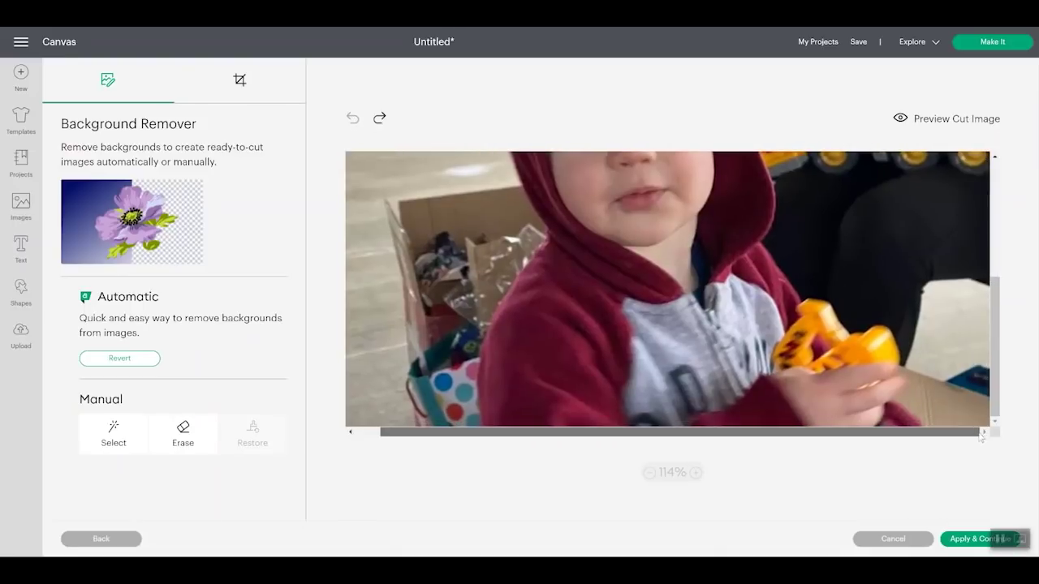
pyautogui.scroll(5, 981, 227)
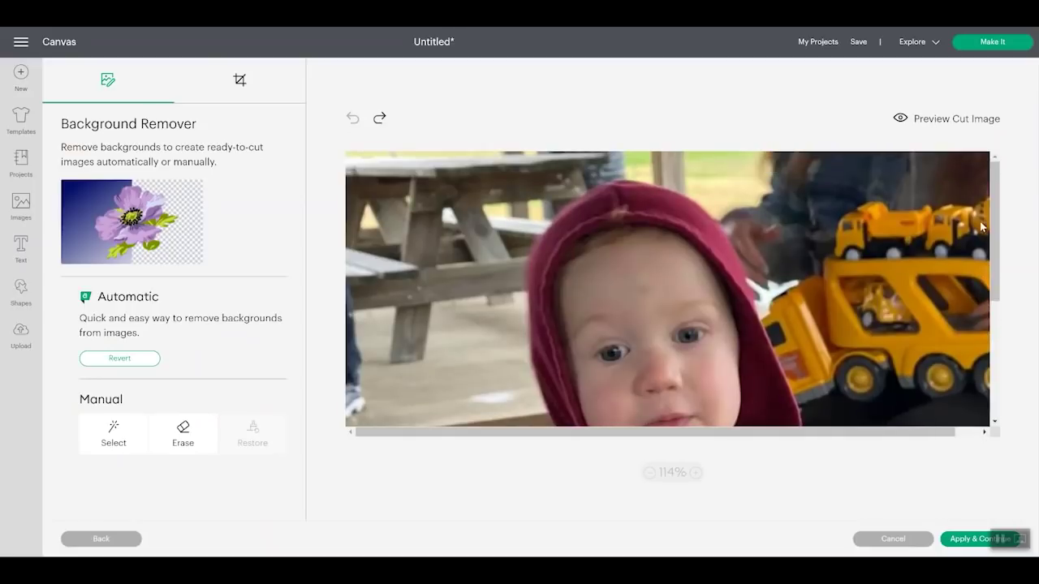
pyautogui.click(649, 472)
pyautogui.click(649, 473)
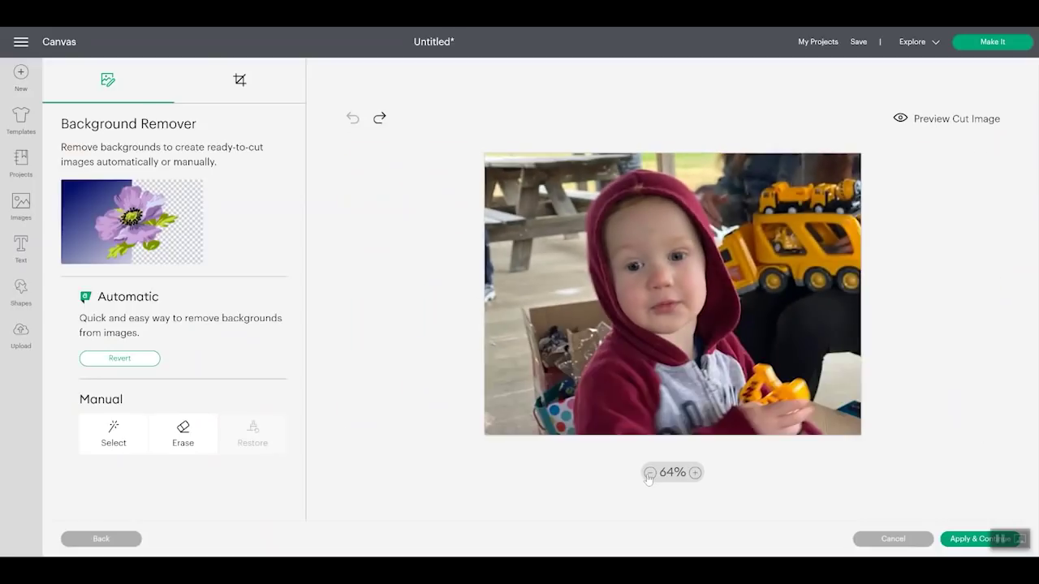
pyautogui.click(241, 79)
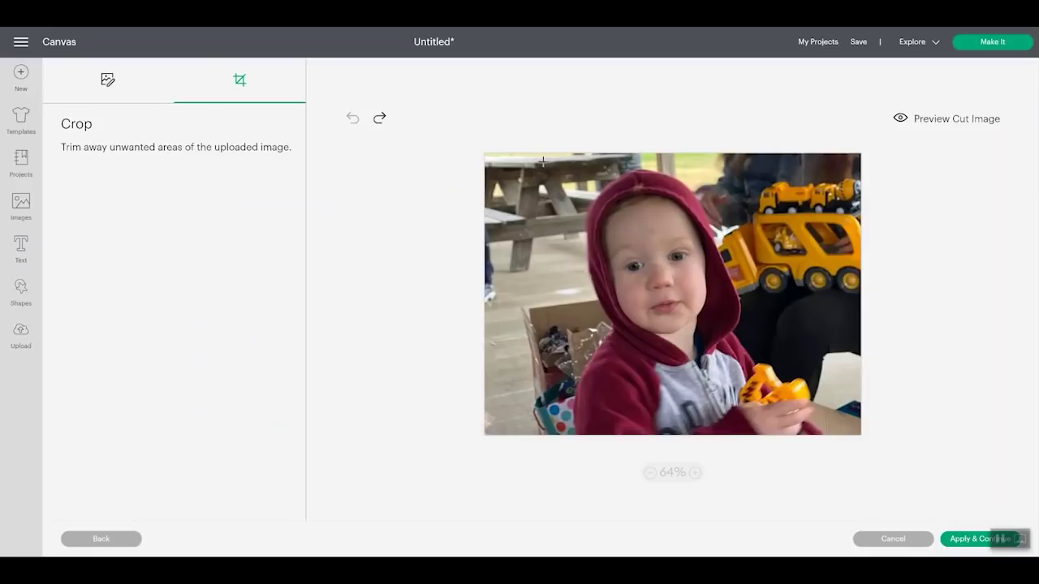
# Crop the toddler photo to a tight frame around the child, back in Background Remover
pyautogui.moveTo(546, 157); pyautogui.dragTo(828, 443)
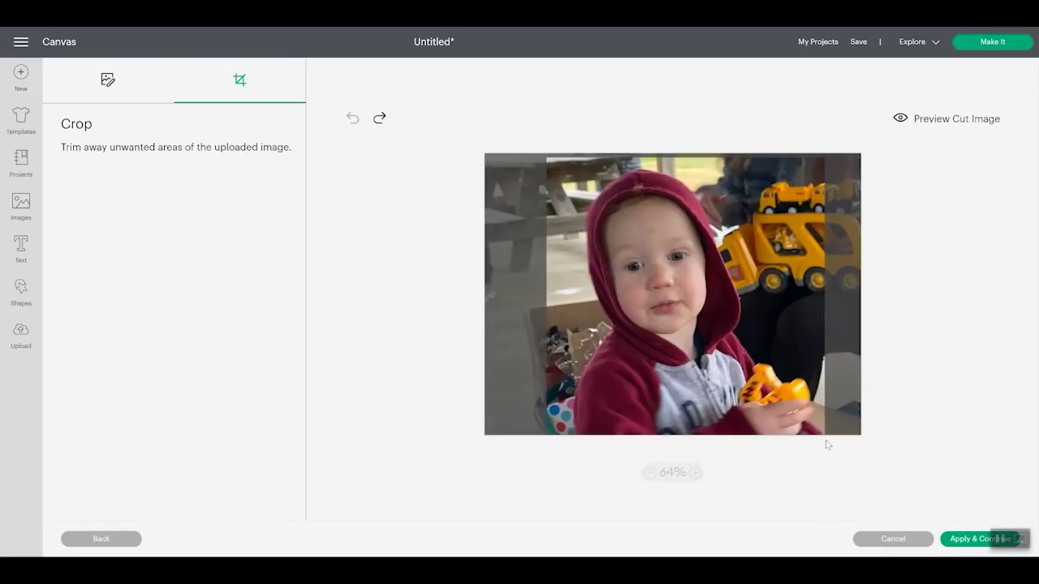
pyautogui.moveTo(827, 444); pyautogui.dragTo(827, 444)
pyautogui.scroll(3, 813, 322)
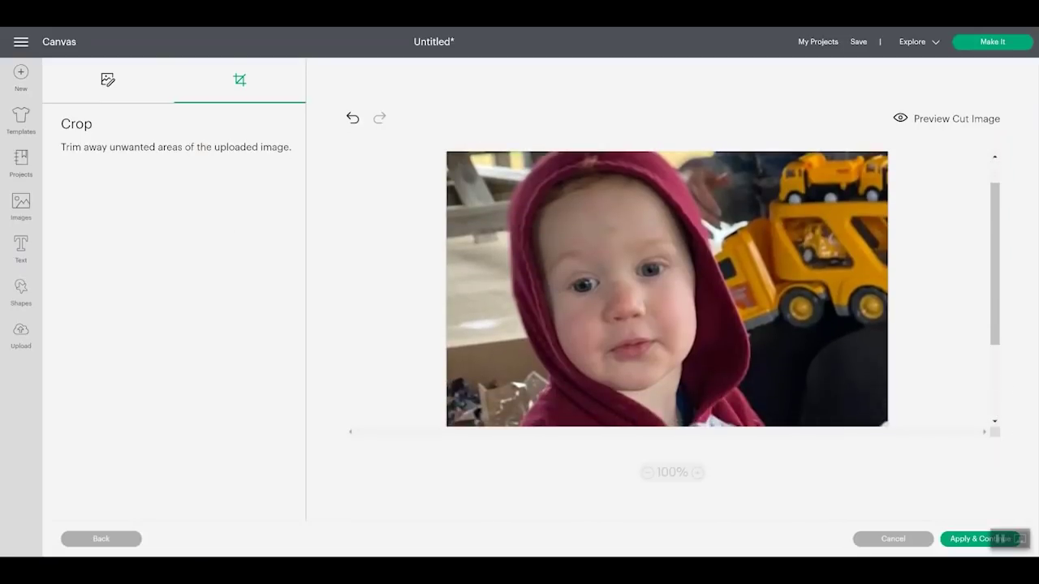
pyautogui.click(106, 81)
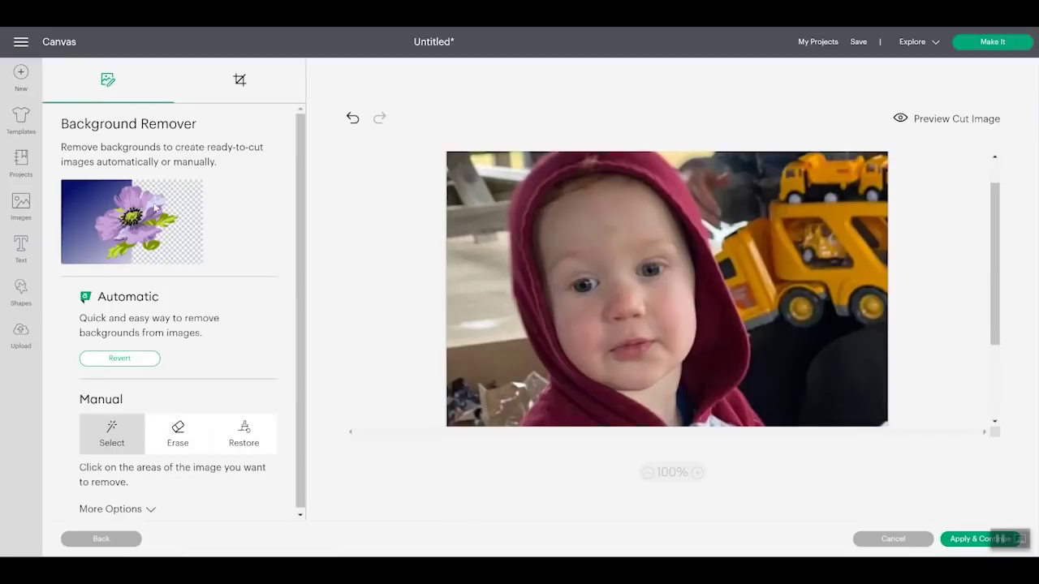
# Revert the cropped toddler photo and automatically remove its background
pyautogui.click(125, 359)
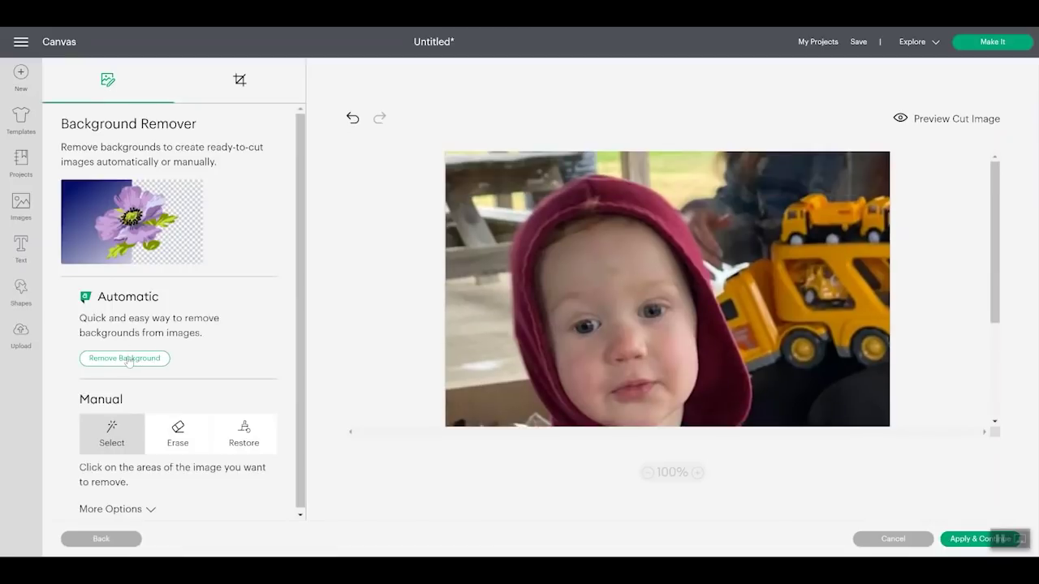
pyautogui.click(648, 473)
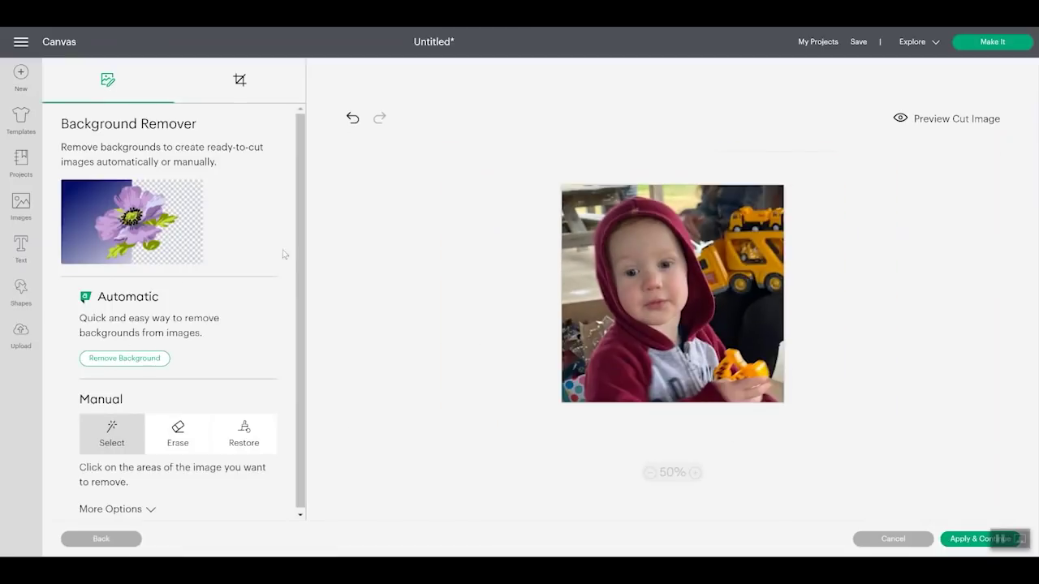
pyautogui.click(129, 359)
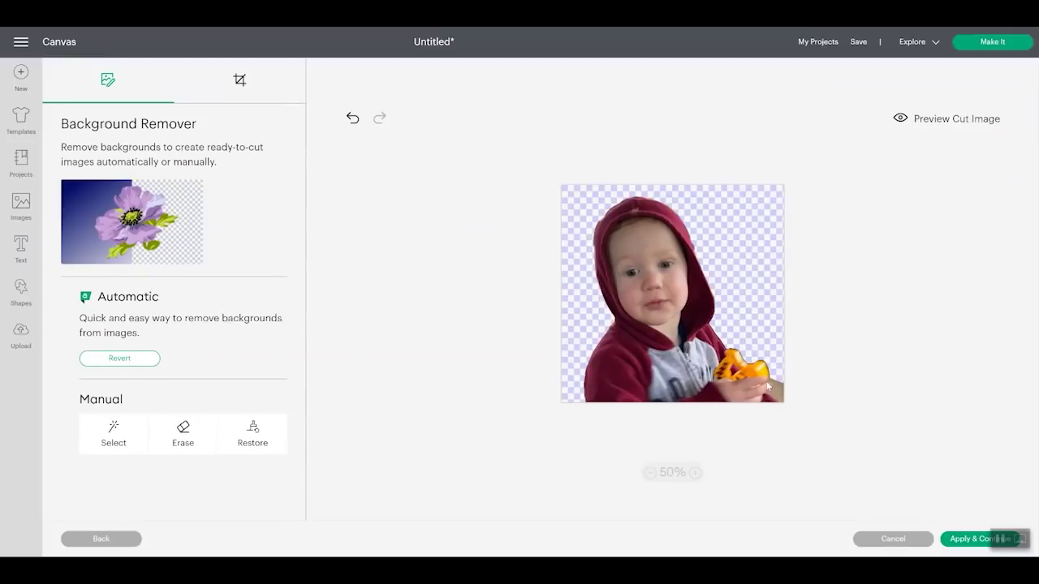
# Zoom in and erase the beige strip beside the child's hand with a smaller eraser
pyautogui.click(697, 473)
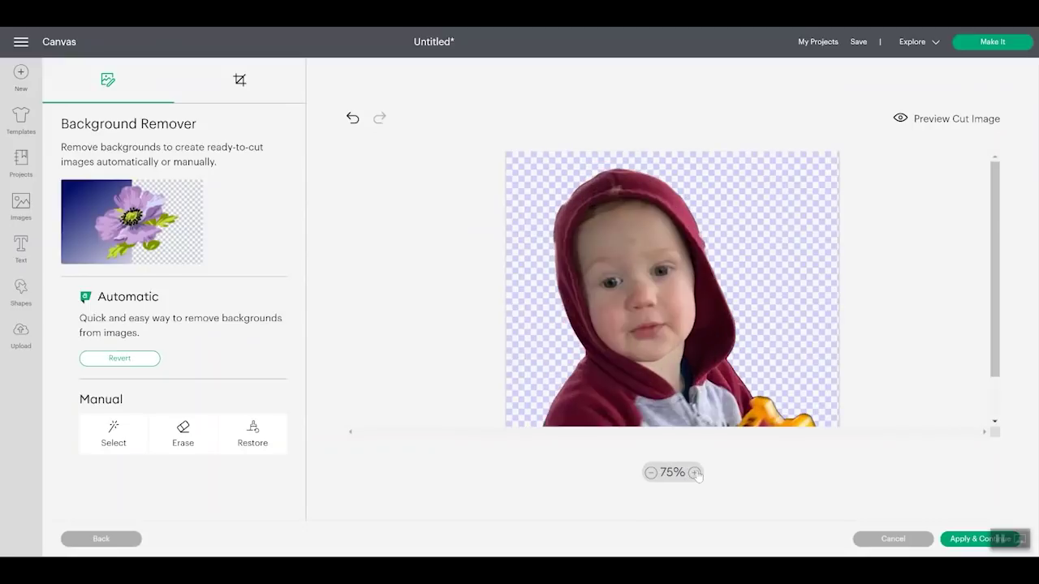
pyautogui.click(696, 472)
pyautogui.click(697, 472)
pyautogui.moveTo(995, 211); pyautogui.dragTo(990, 327)
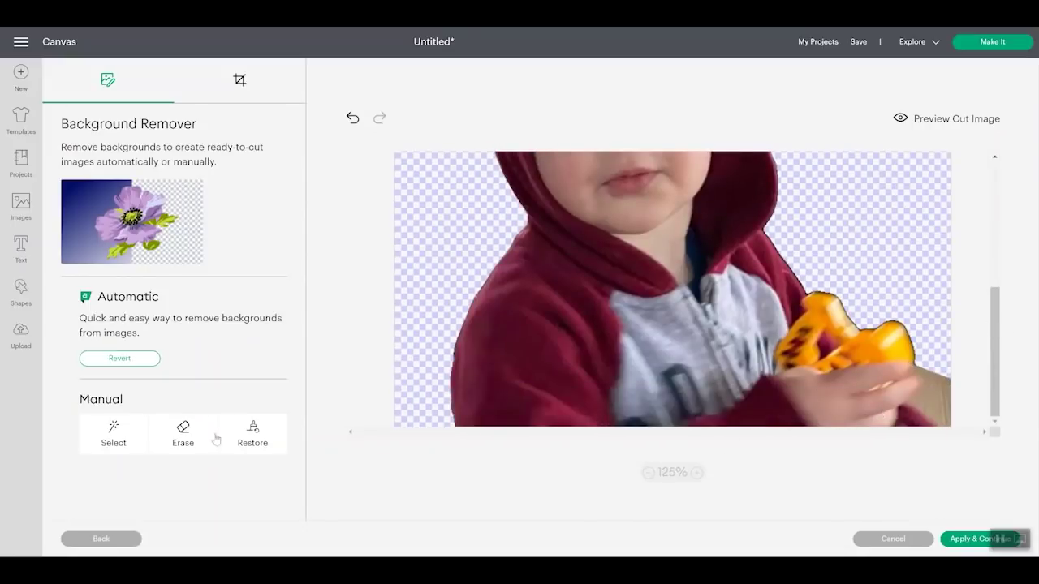
pyautogui.click(182, 430)
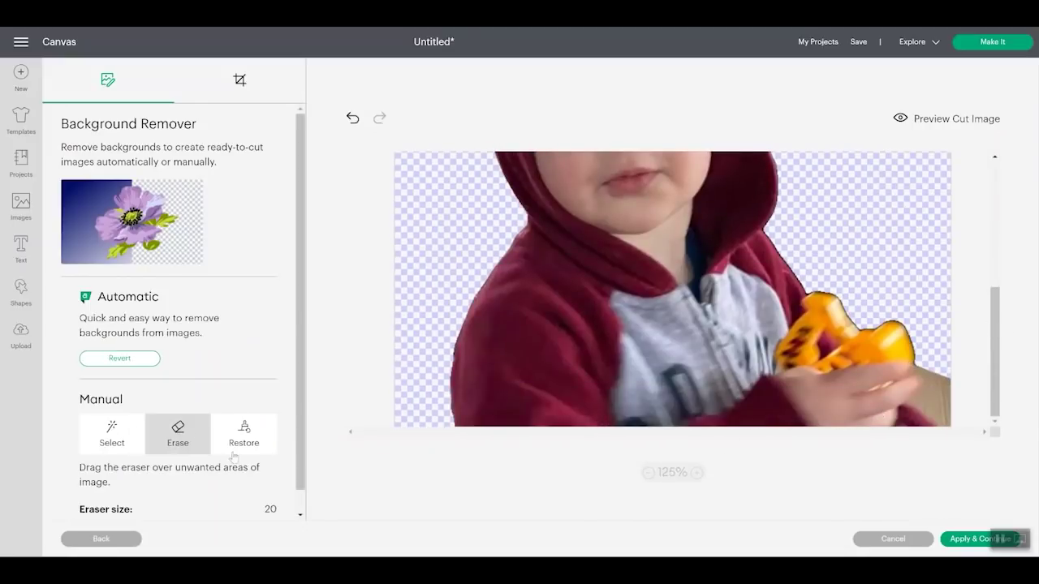
pyautogui.scroll(-1, 237, 450)
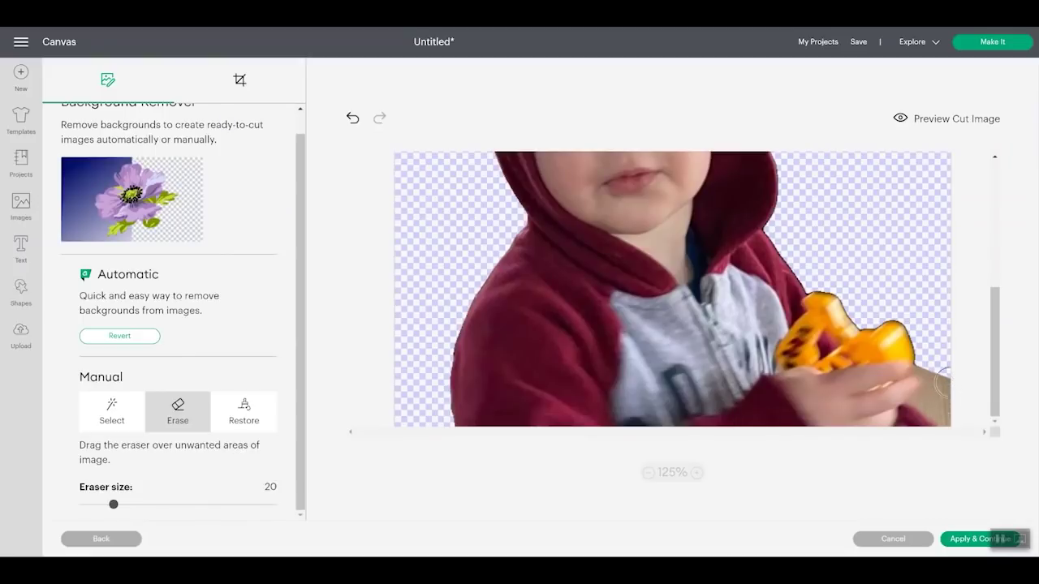
pyautogui.moveTo(940, 387); pyautogui.dragTo(927, 382)
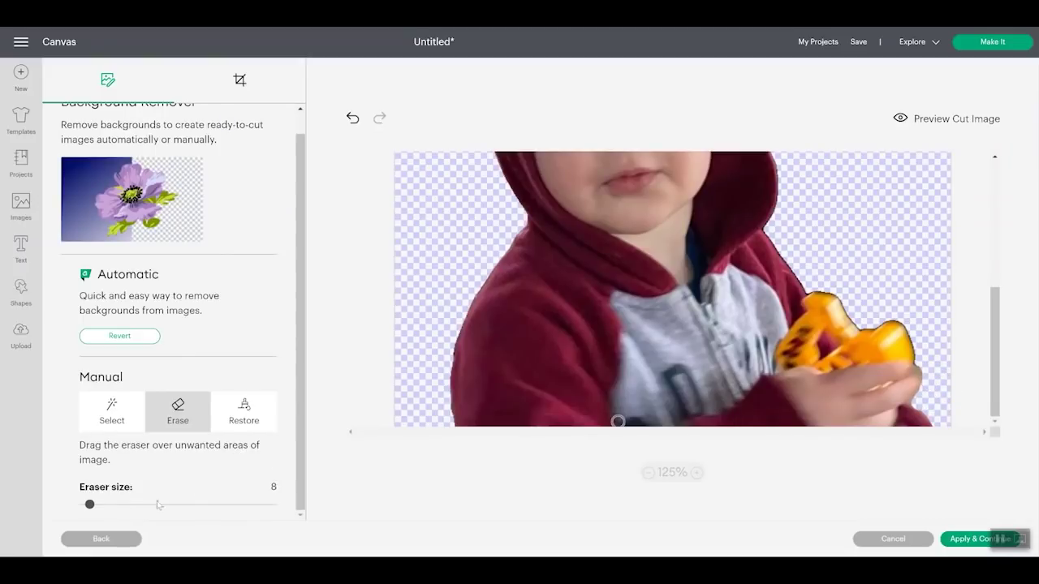
pyautogui.moveTo(90, 504); pyautogui.dragTo(84, 505)
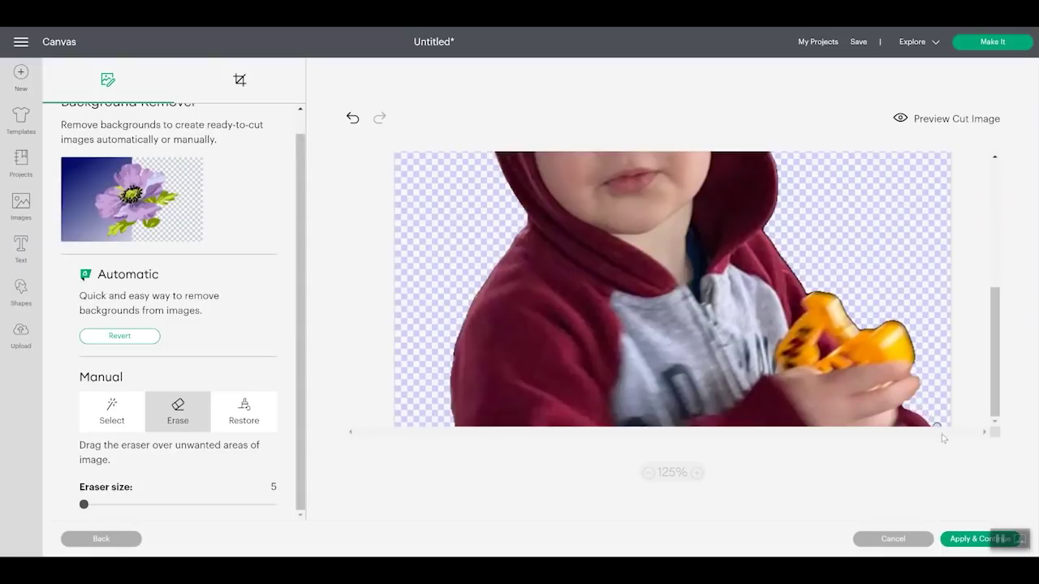
pyautogui.scroll(5, 928, 413)
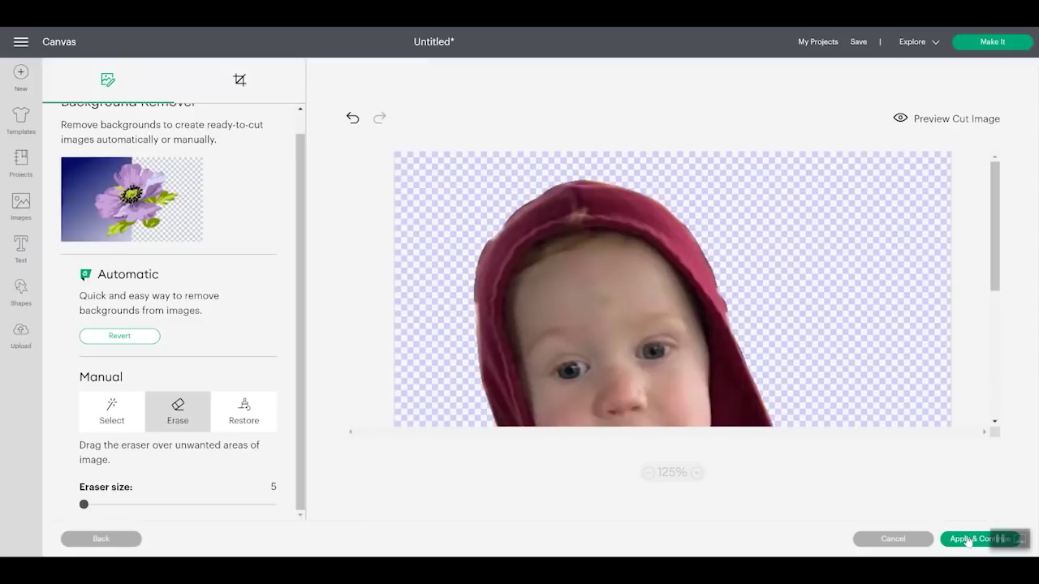
pyautogui.click(968, 540)
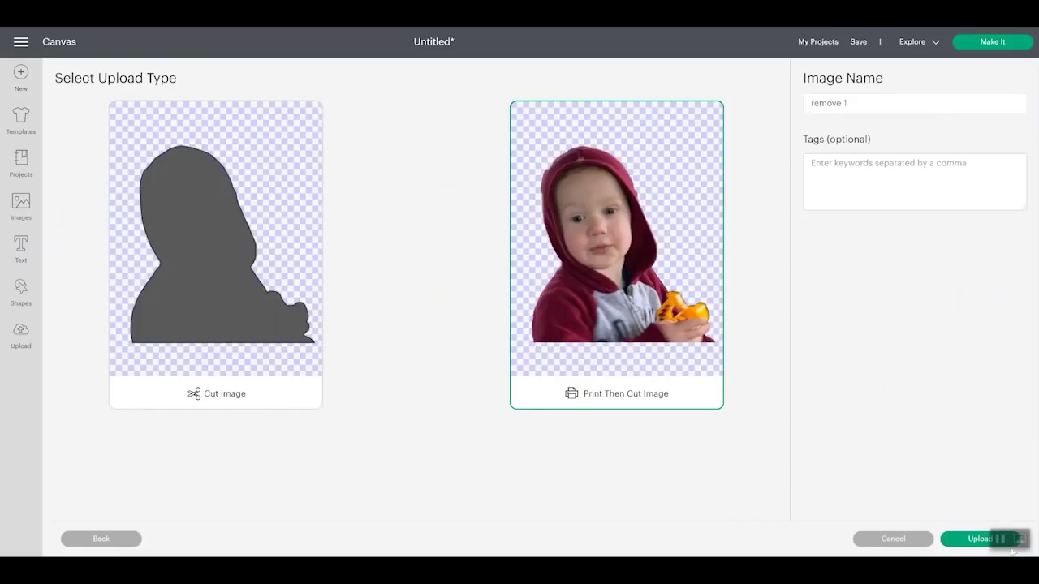
# Place the child cutout, shrink the mugs to ~4.7 in and the child to ~3.3 in below them
pyautogui.click(976, 541)
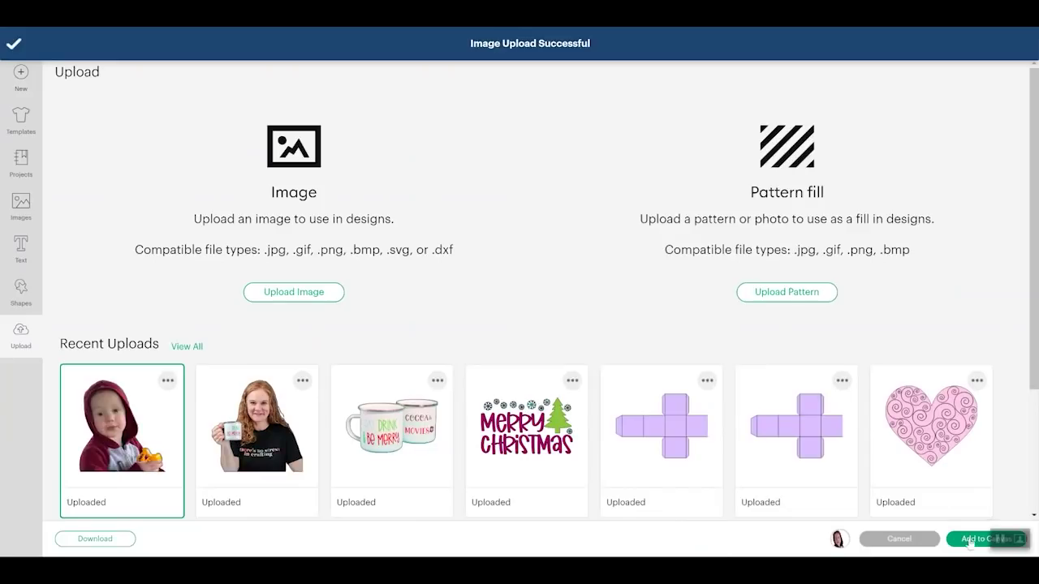
pyautogui.click(970, 540)
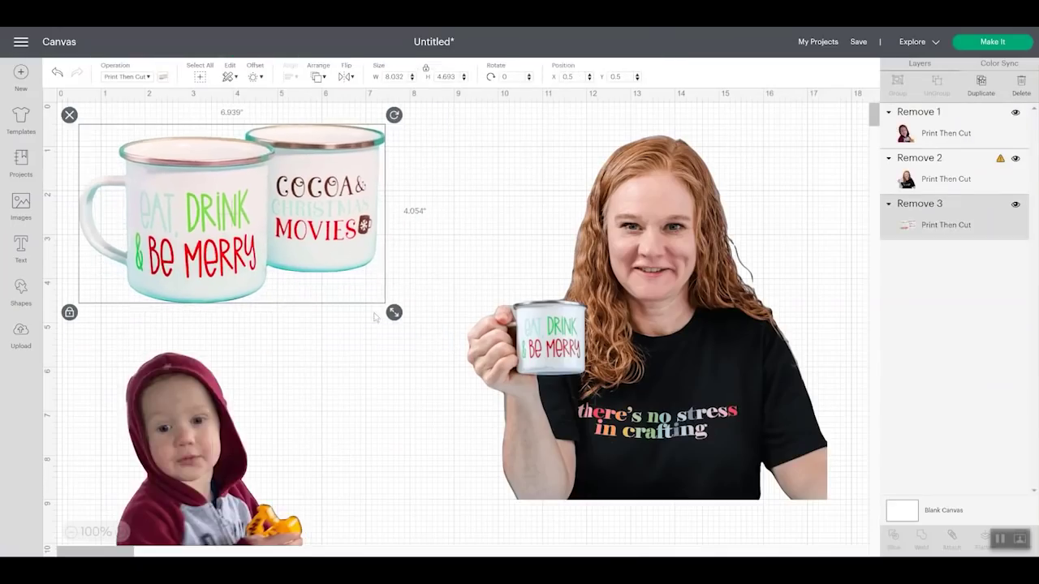
pyautogui.moveTo(374, 316); pyautogui.dragTo(226, 259)
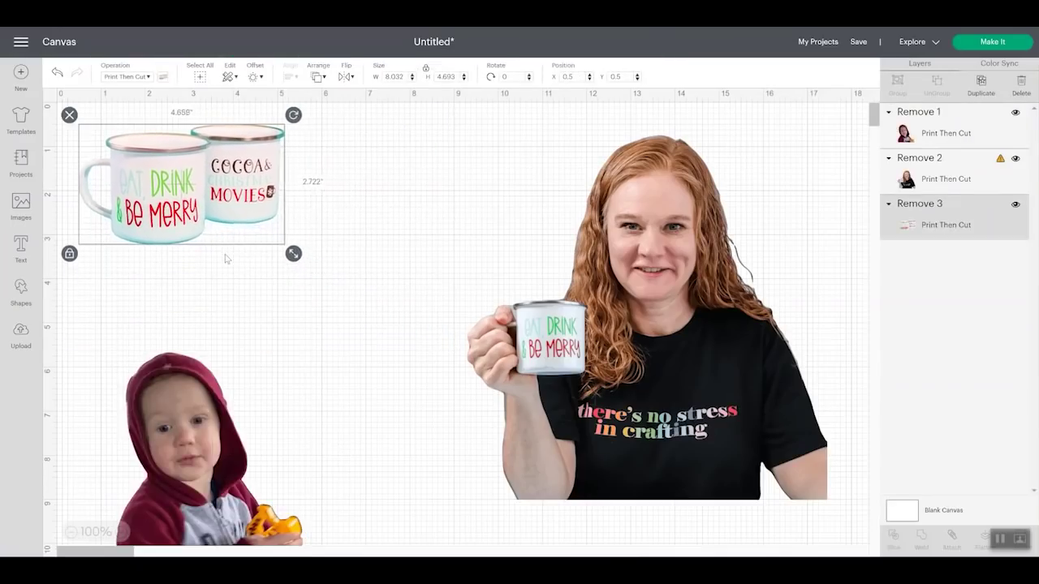
pyautogui.moveTo(188, 381); pyautogui.dragTo(158, 345)
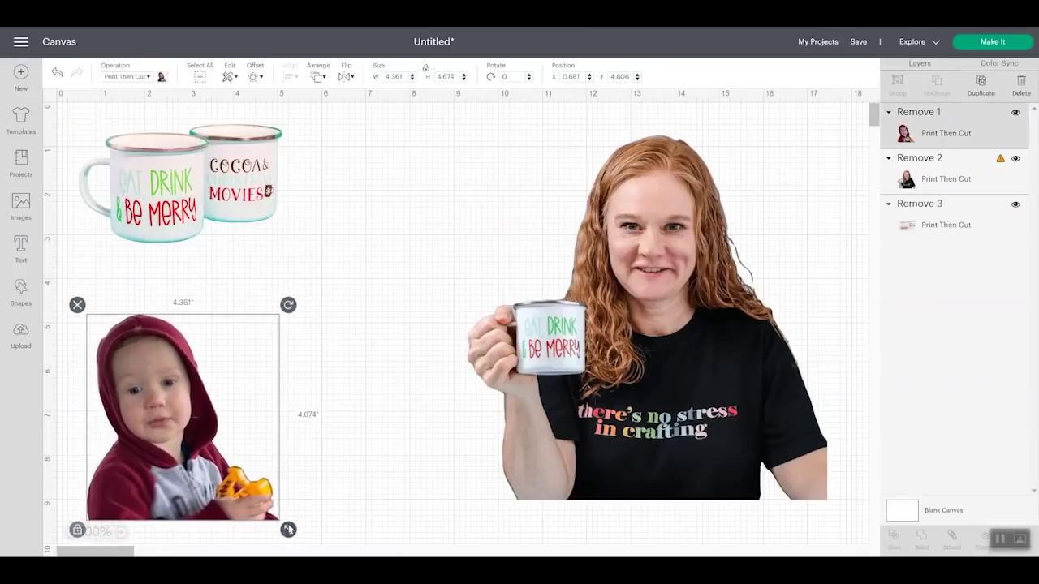
pyautogui.moveTo(288, 529); pyautogui.dragTo(240, 478)
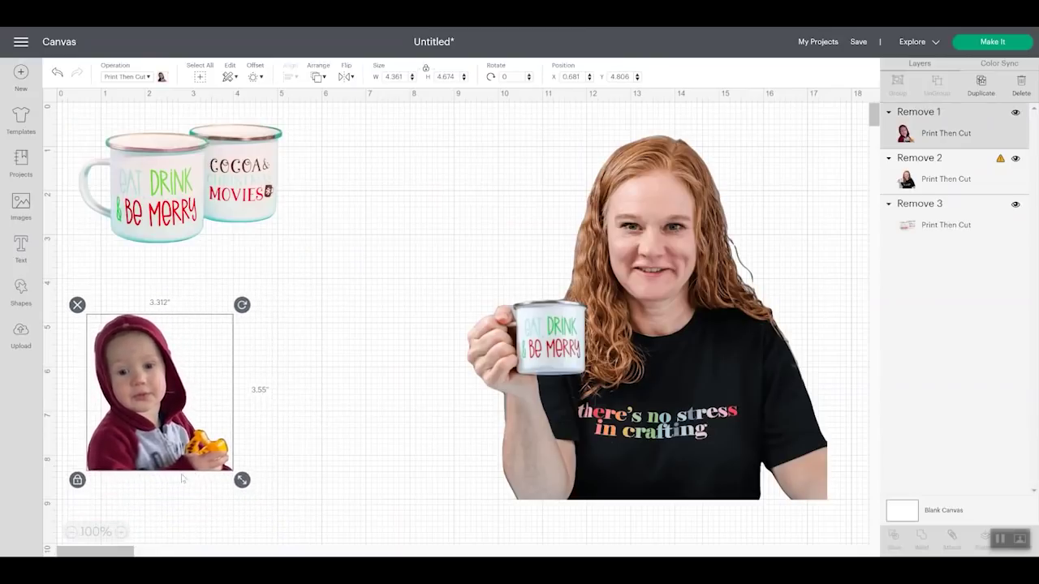
# Shrink the woman image to about 4.5 inches wide and move it right and up
pyautogui.click(622, 428)
pyautogui.moveTo(827, 505); pyautogui.dragTo(789, 462)
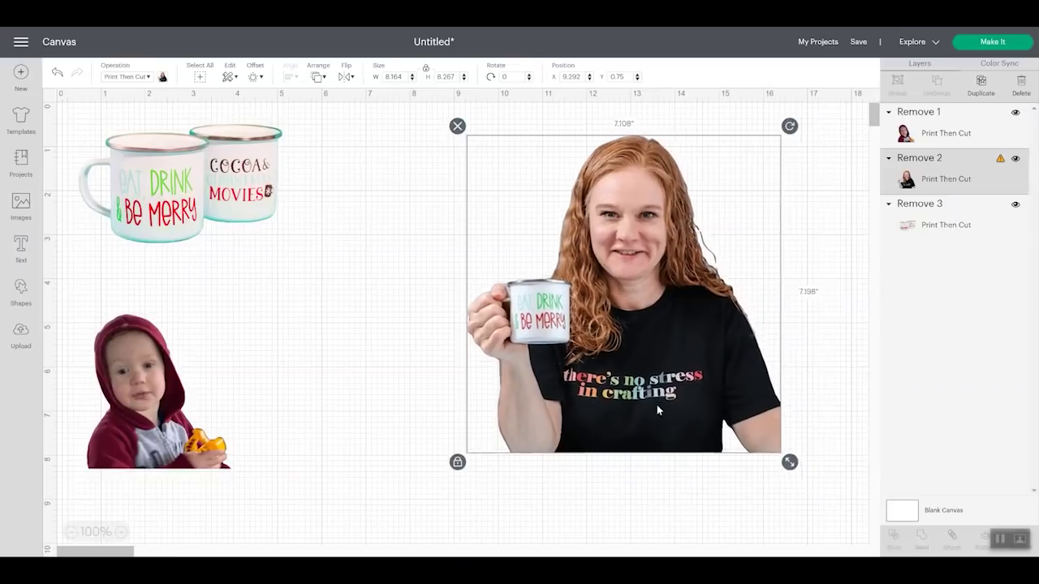
pyautogui.moveTo(658, 410); pyautogui.dragTo(582, 349)
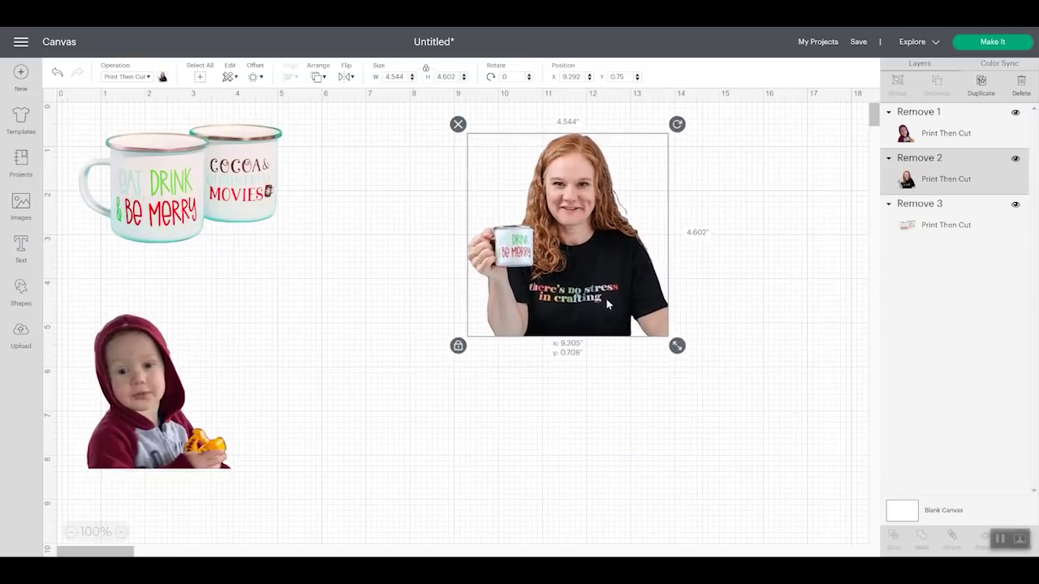
pyautogui.moveTo(605, 298); pyautogui.dragTo(647, 289)
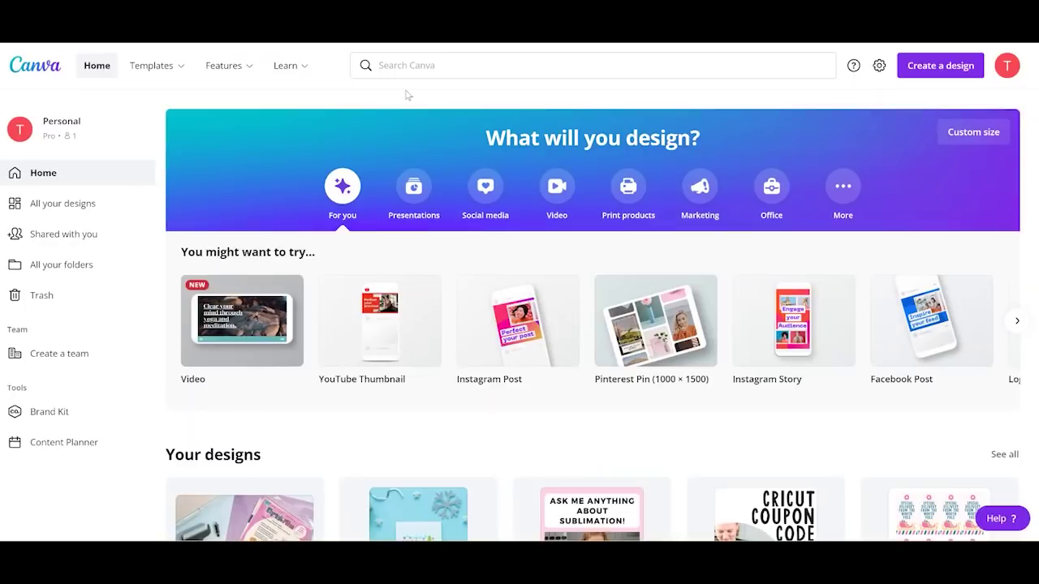
# Start a new Canva design from the mug photo on the computer and open its image edits
pyautogui.click(923, 68)
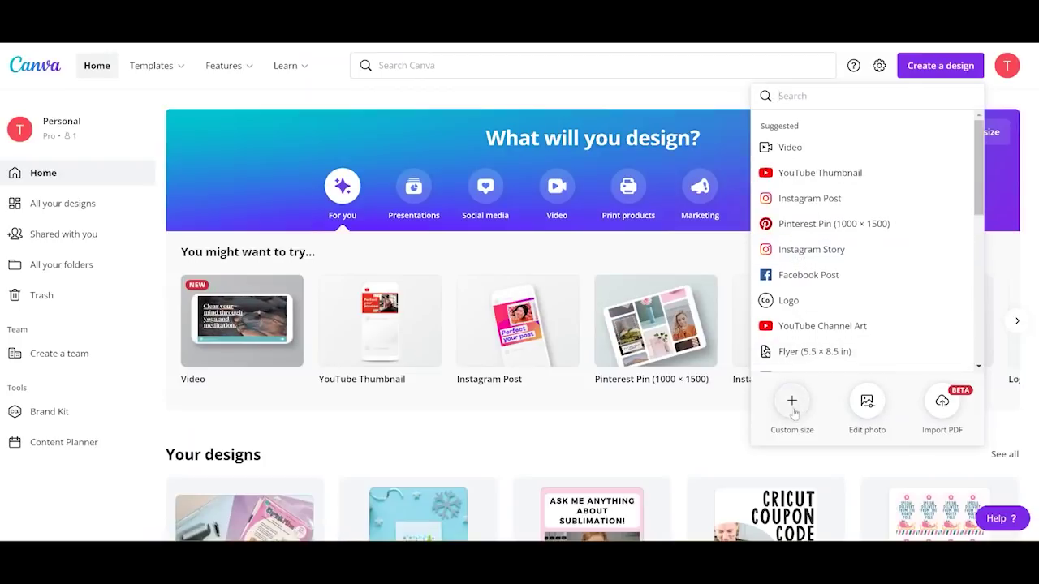
pyautogui.click(867, 405)
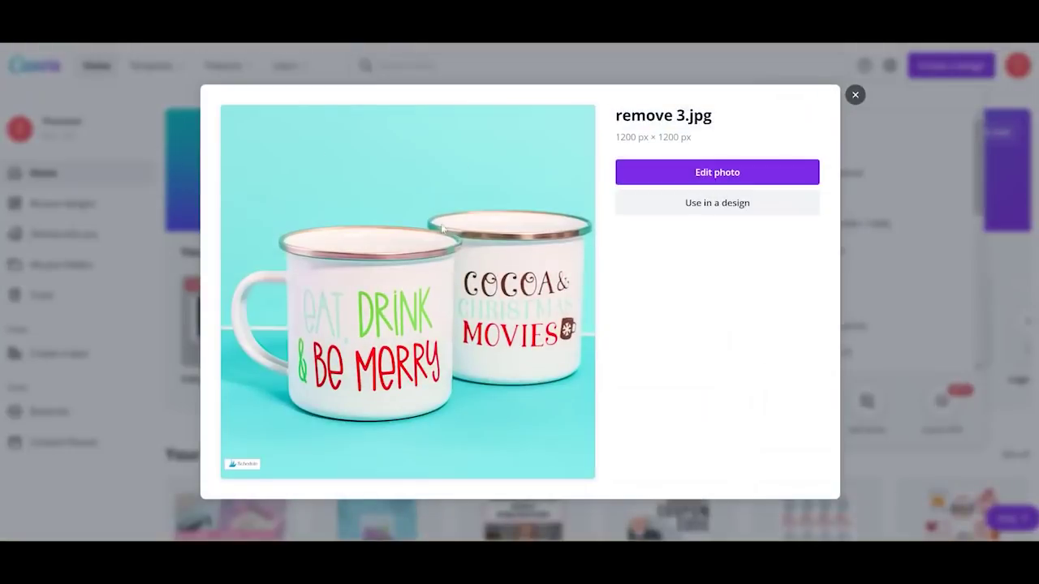
pyautogui.click(718, 173)
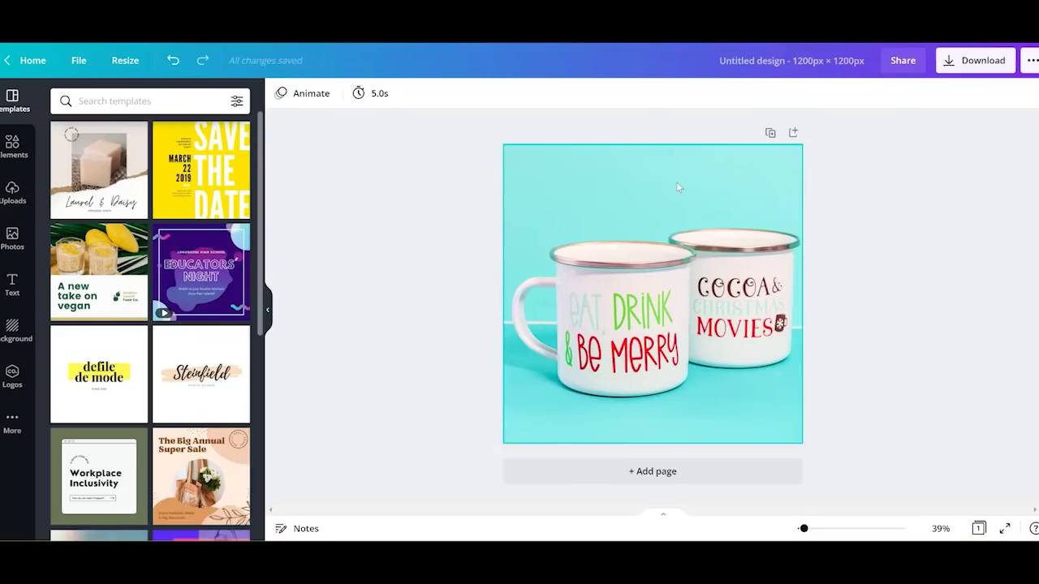
pyautogui.click(654, 216)
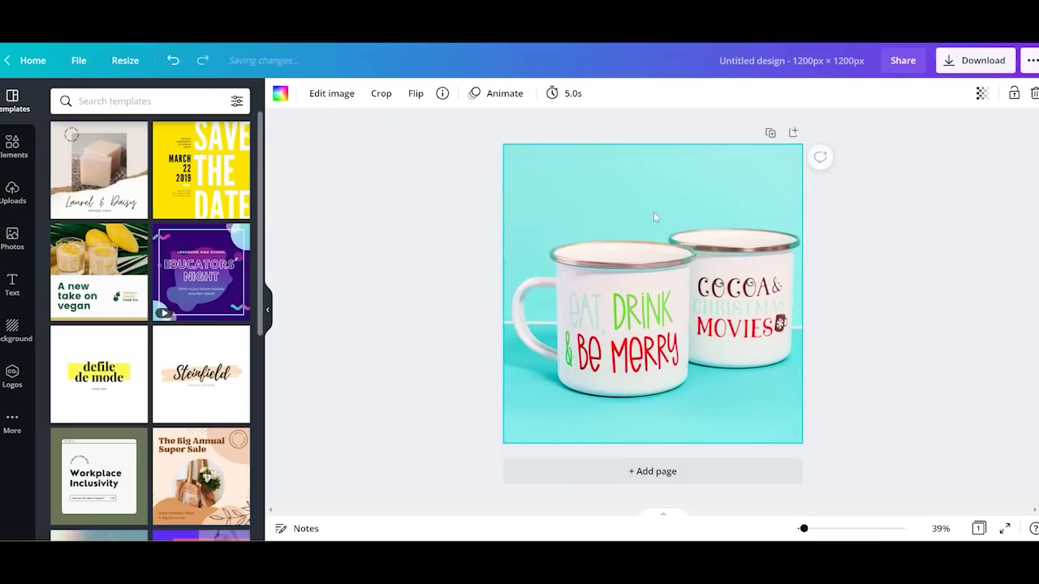
pyautogui.click(331, 94)
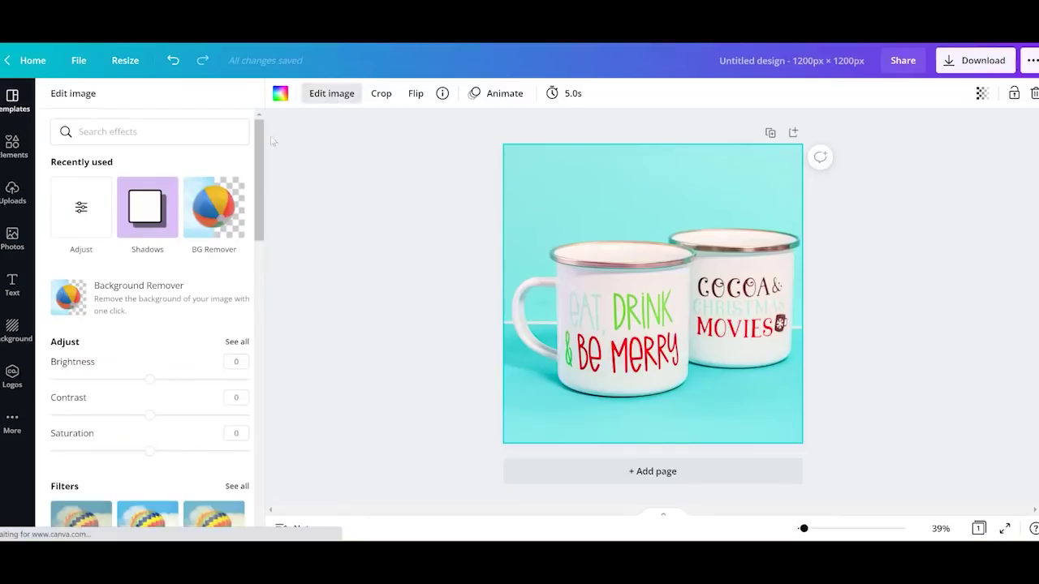
# Remove the mug photo's teal background with Background Remover, trying the Erase and Restore brushes
pyautogui.click(150, 297)
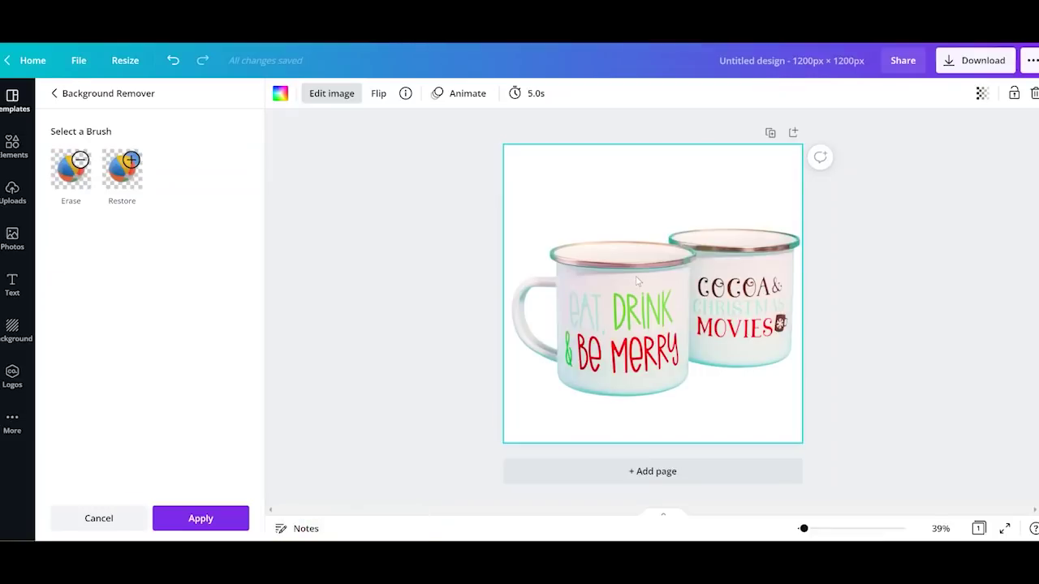
pyautogui.click(60, 170)
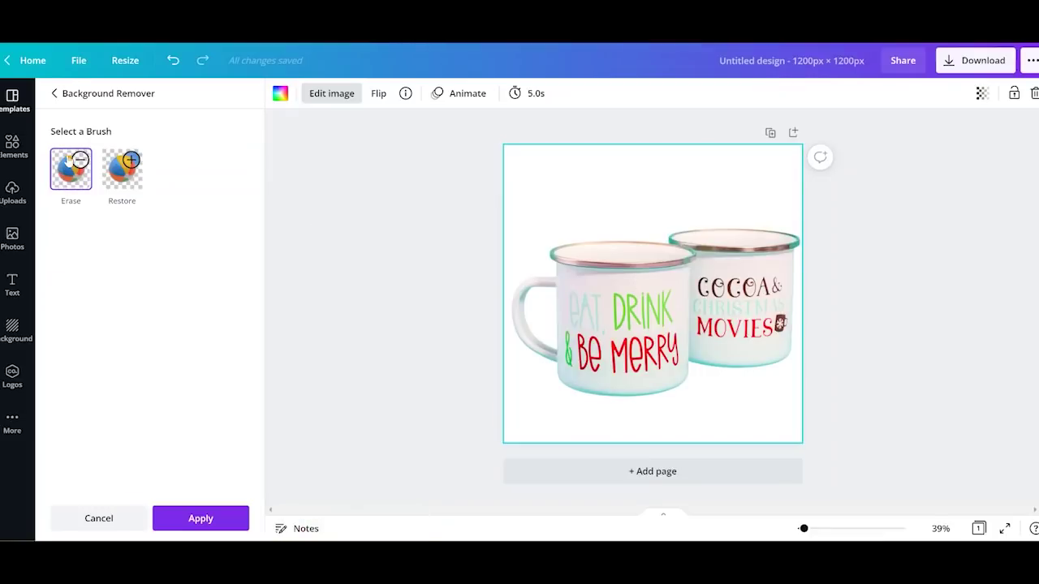
pyautogui.click(116, 175)
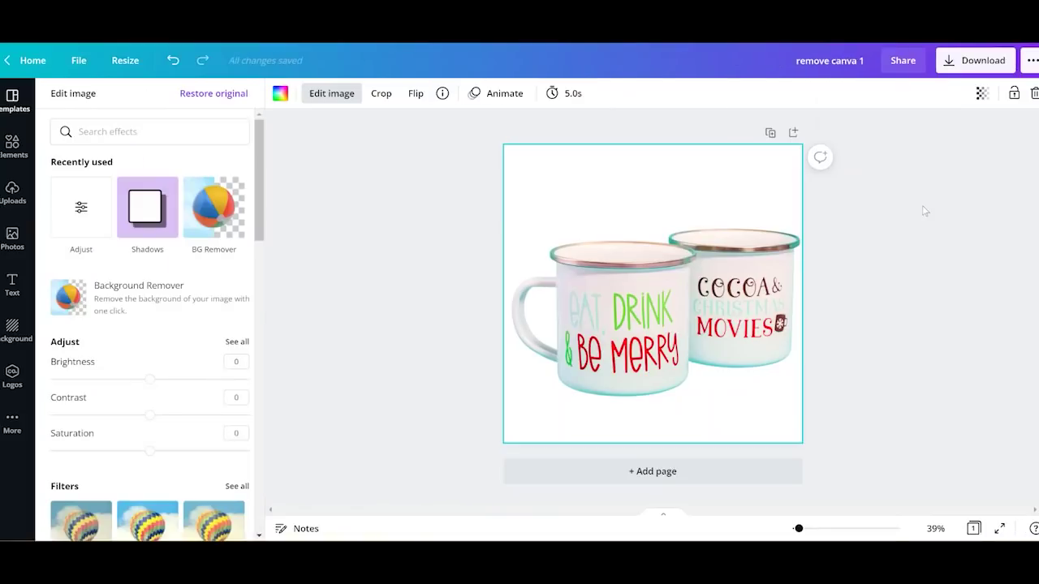
# Download the mug cutout as 'remove canva 1.png' with a transparent background, then close the pop-ups
pyautogui.click(970, 63)
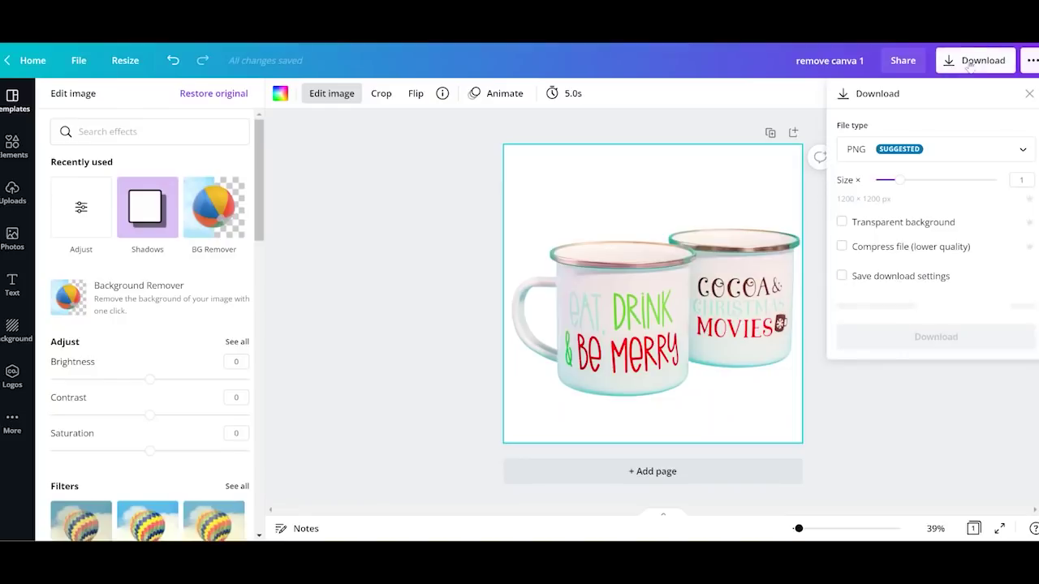
pyautogui.click(930, 147)
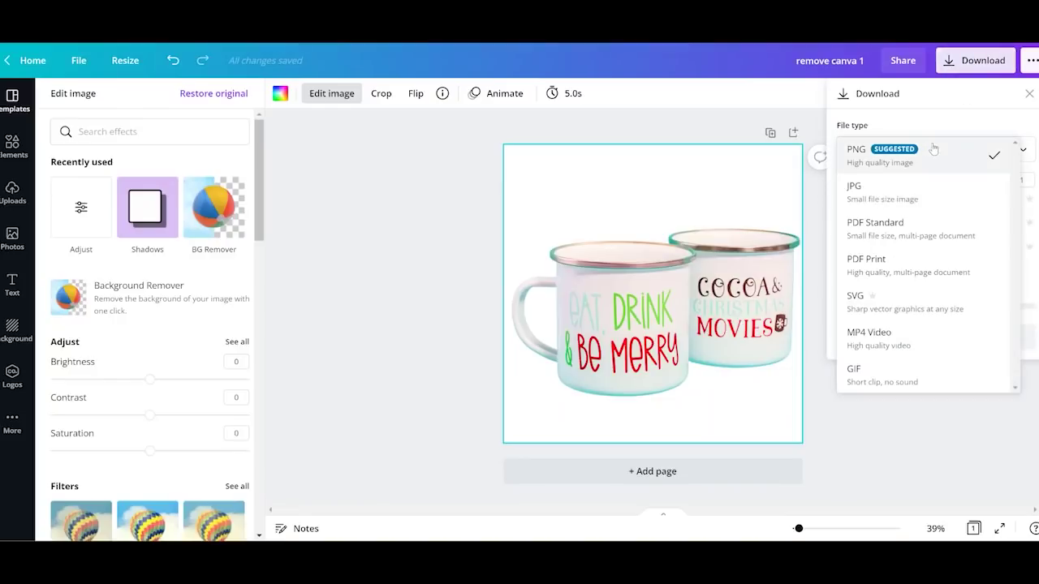
pyautogui.click(855, 161)
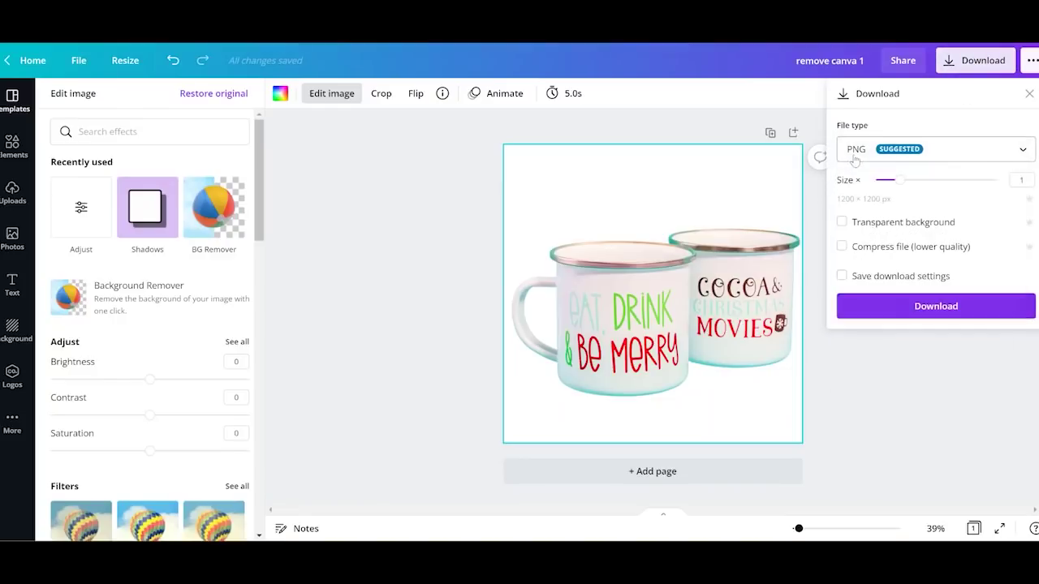
pyautogui.click(842, 223)
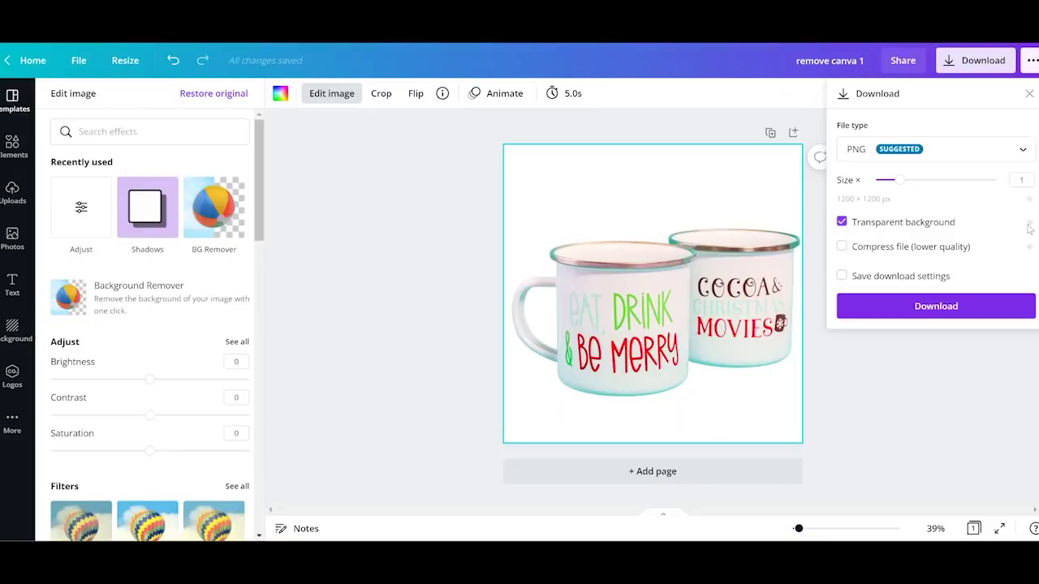
pyautogui.click(922, 309)
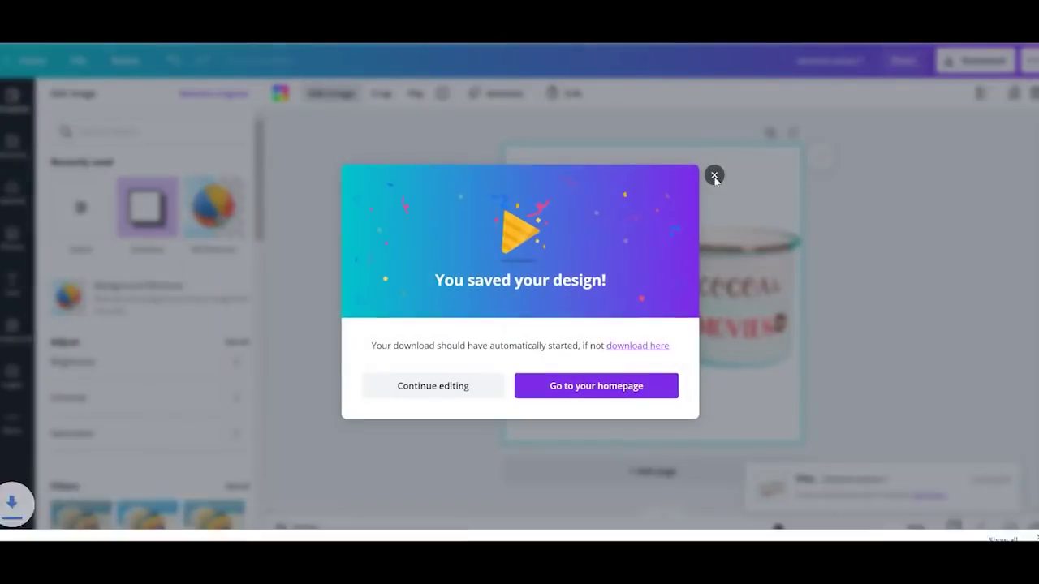
pyautogui.click(715, 176)
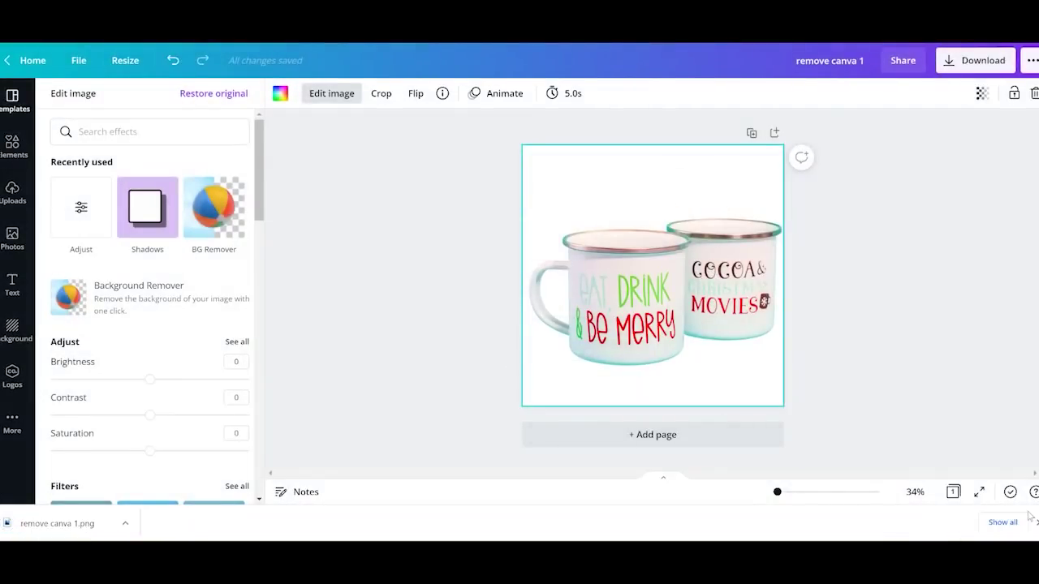
pyautogui.click(1035, 521)
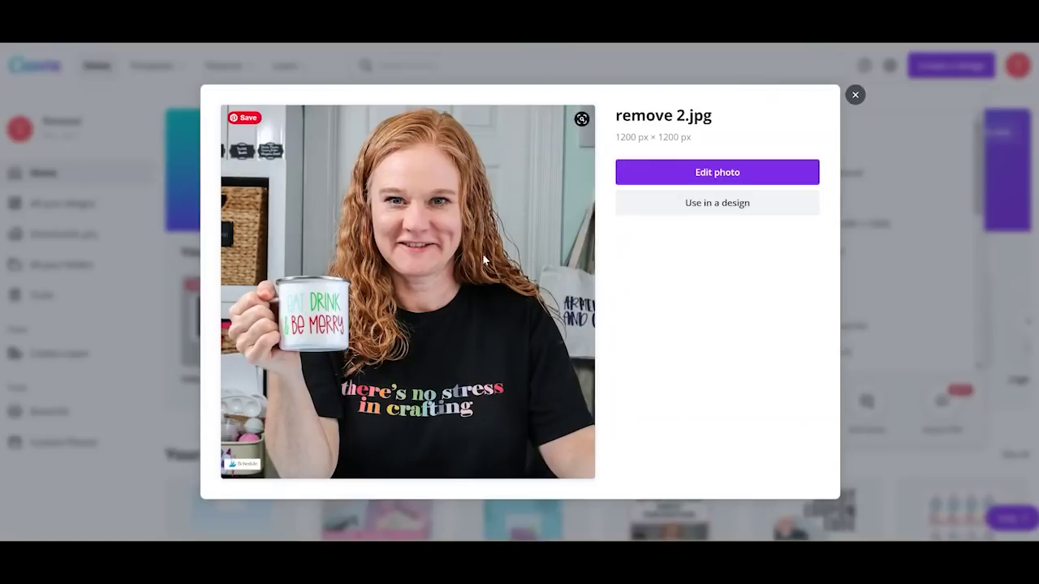
# Open remove 2.jpg in Canva and remove the woman photo's background with Background Remover
pyautogui.click(799, 214)
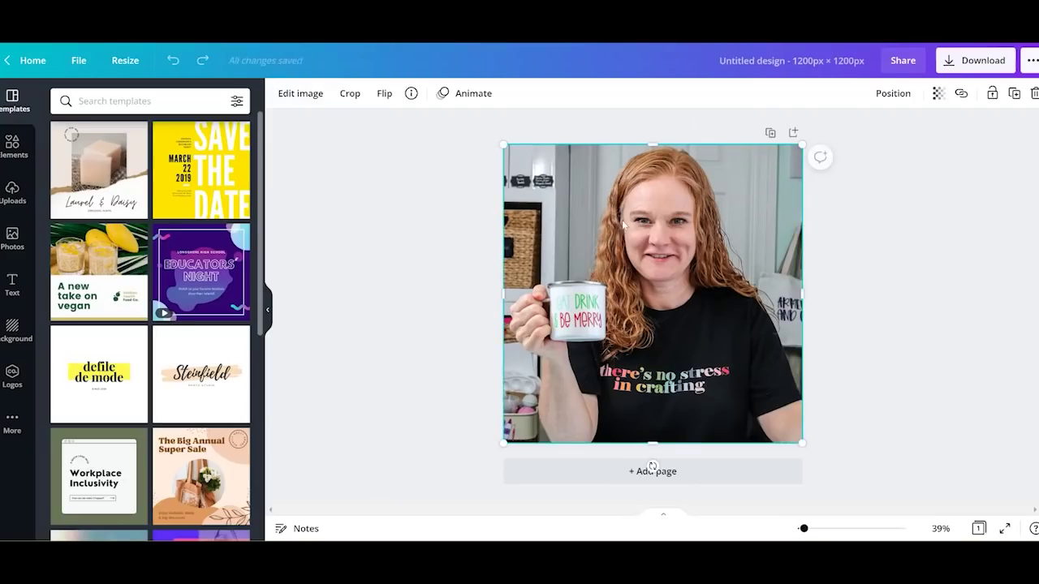
pyautogui.click(300, 94)
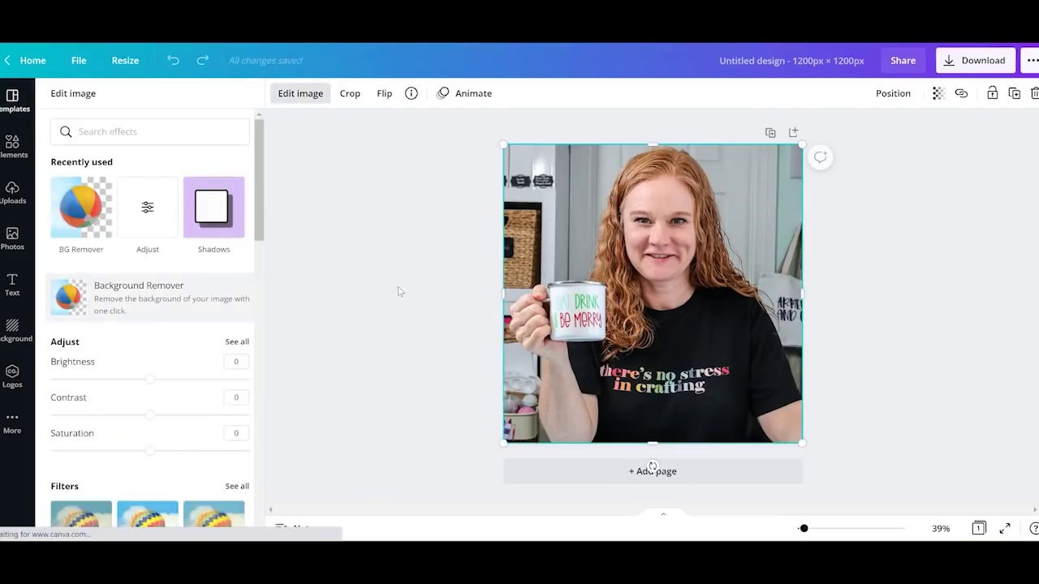
pyautogui.click(138, 292)
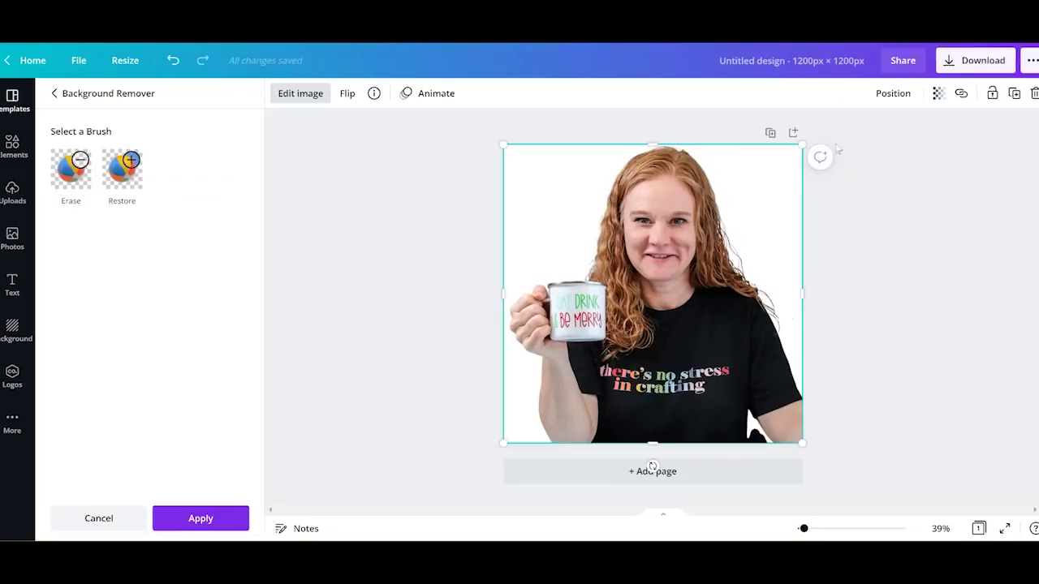
# Title the design 'remove canva 2' and download it as a transparent PNG
pyautogui.click(804, 52)
pyautogui.press('BackSpace')
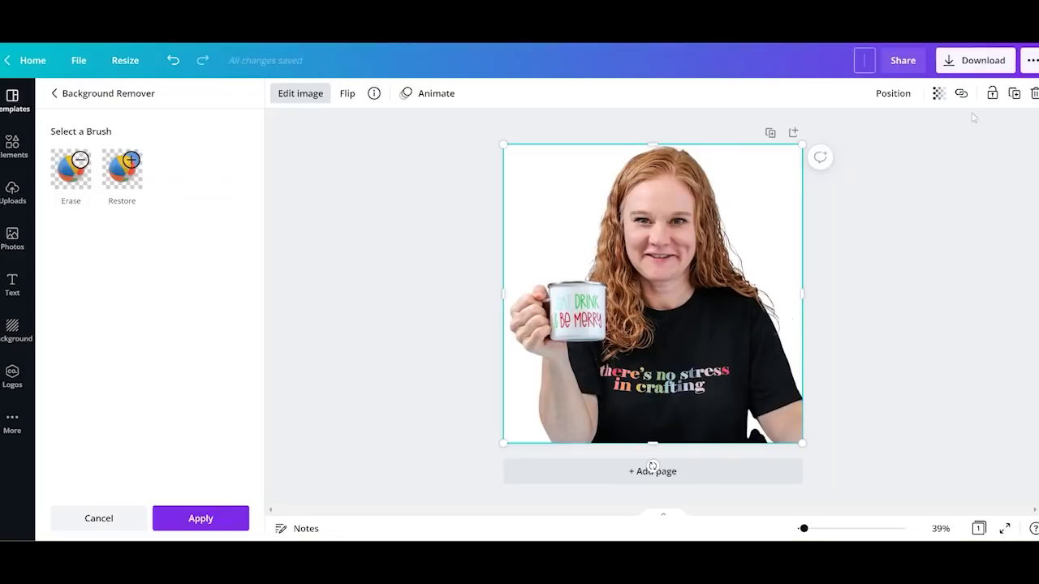
pyautogui.write('remove canva 2')
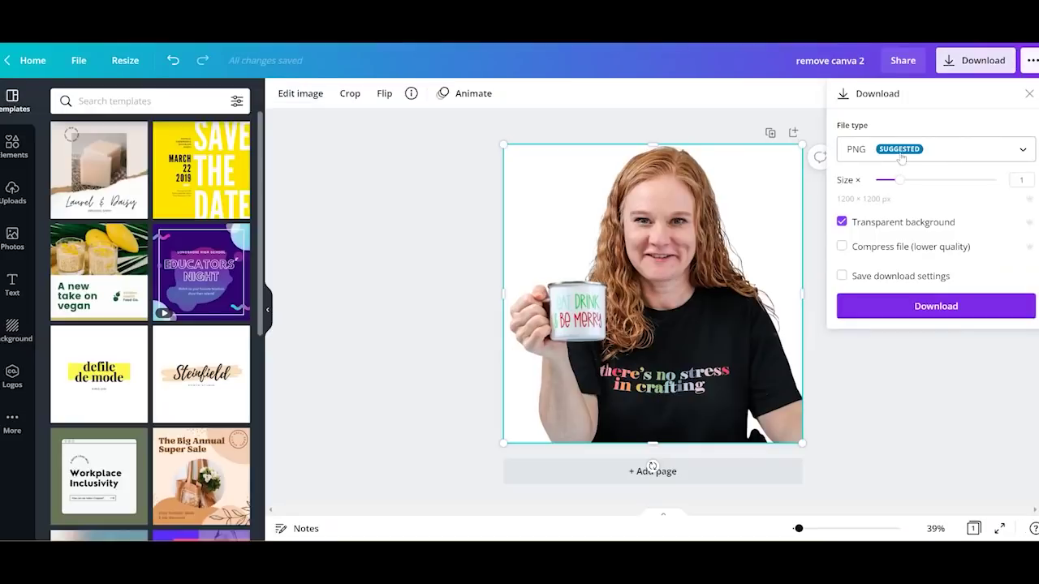
pyautogui.click(913, 308)
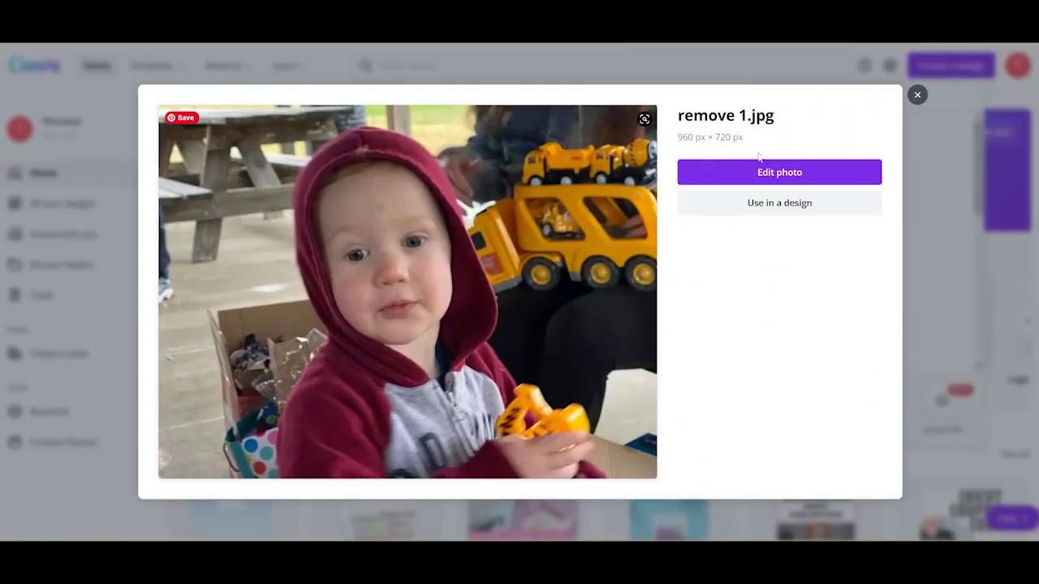
# Open remove 1.jpg in Canva and run Background Remover on the toddler photo
pyautogui.click(775, 174)
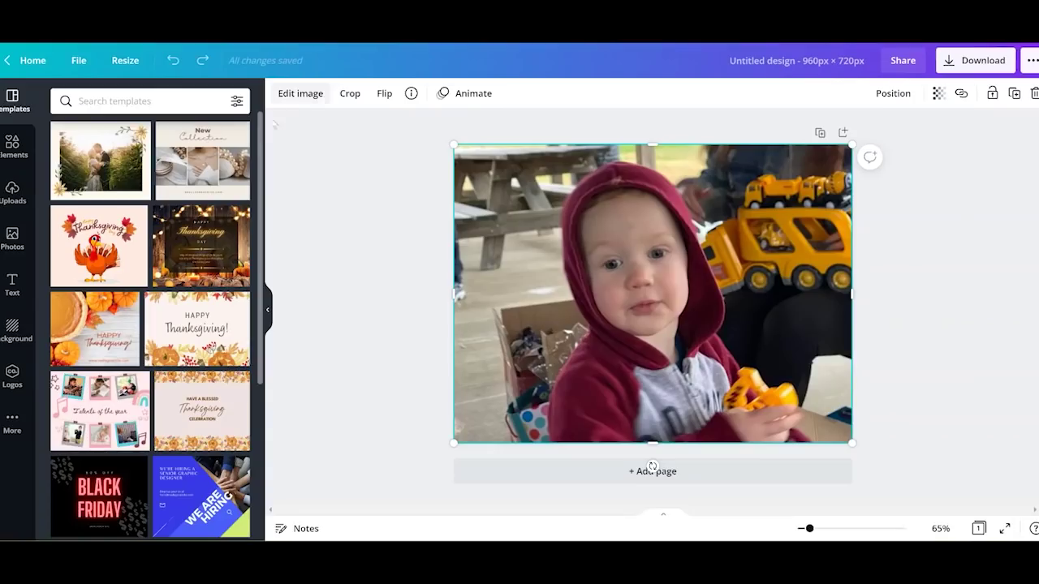
pyautogui.click(294, 92)
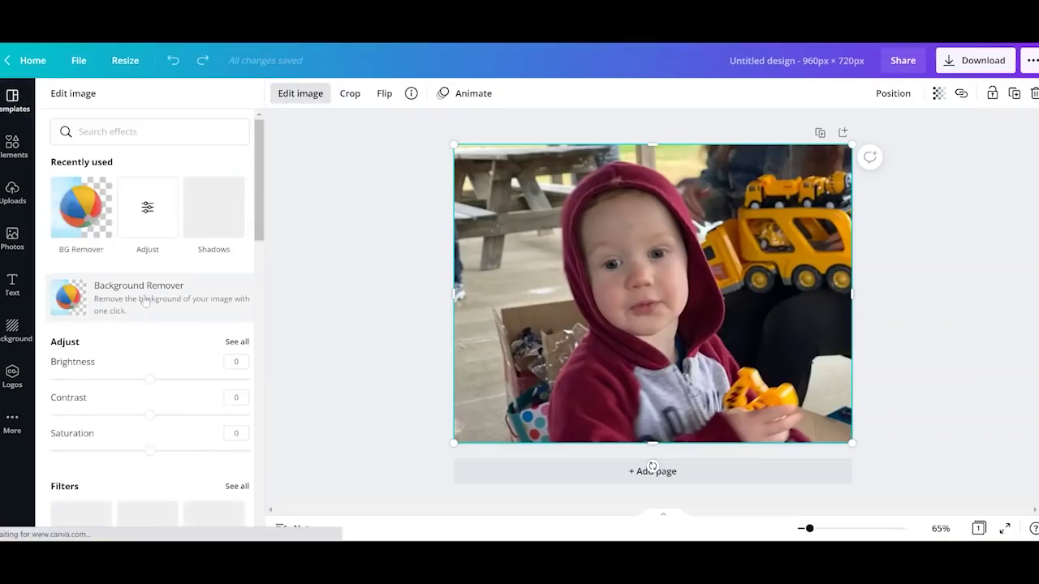
pyautogui.click(162, 299)
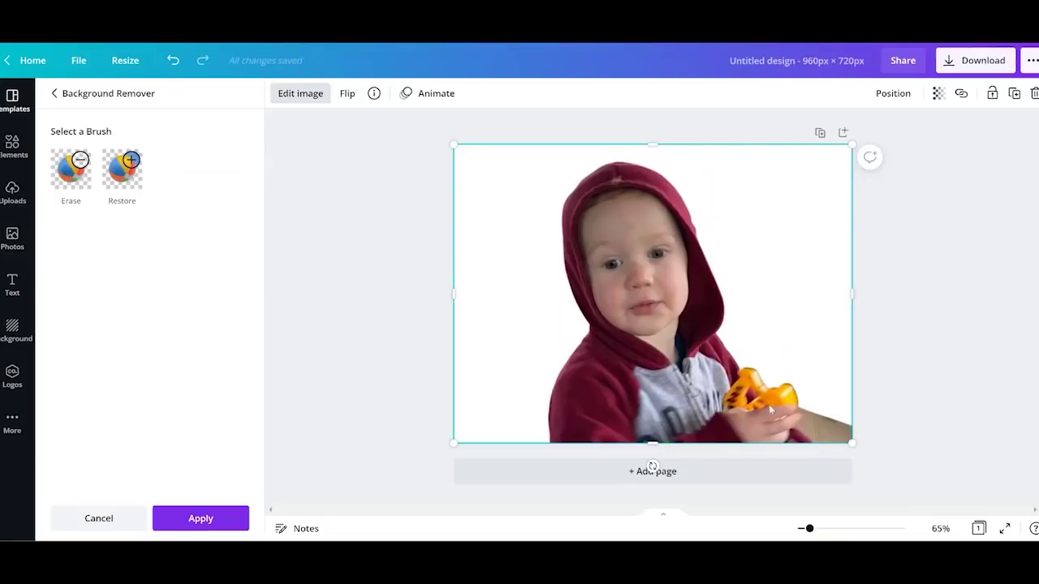
# Erase the leftover cardboard at the lower right with a smaller brush, then apply the removal
pyautogui.click(81, 170)
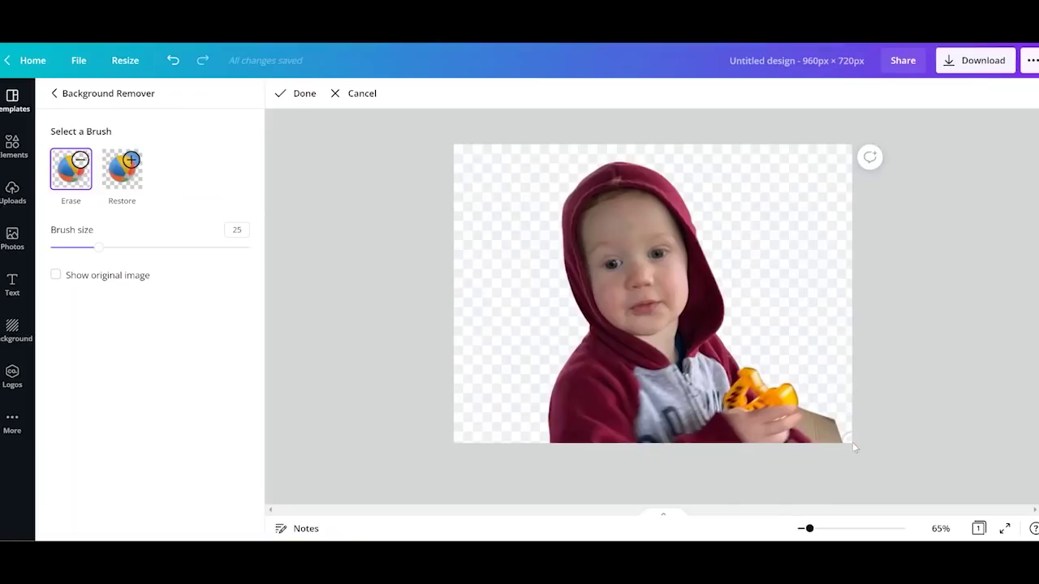
pyautogui.moveTo(852, 442); pyautogui.dragTo(820, 408)
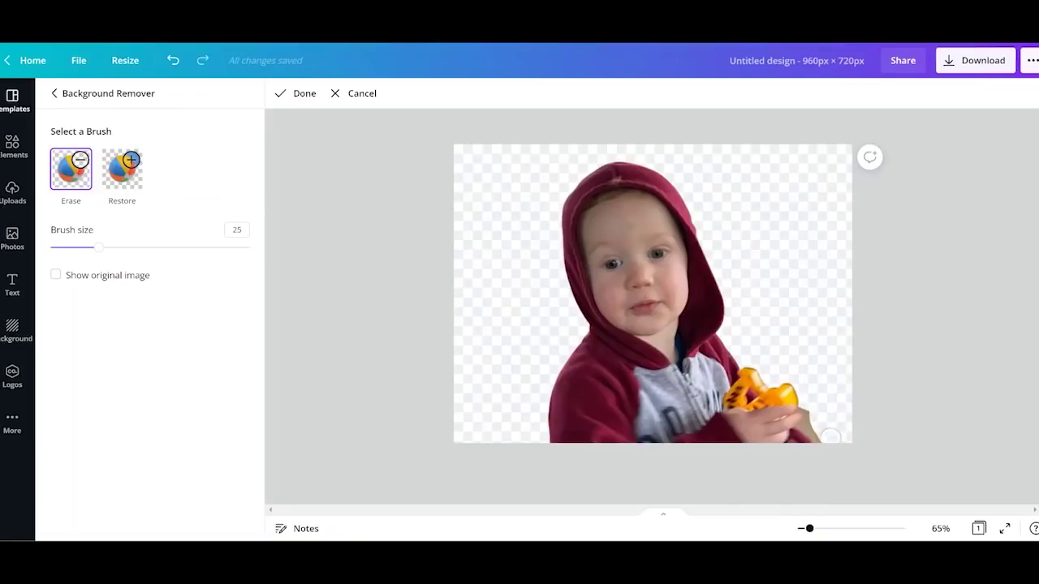
pyautogui.moveTo(809, 528); pyautogui.dragTo(834, 528)
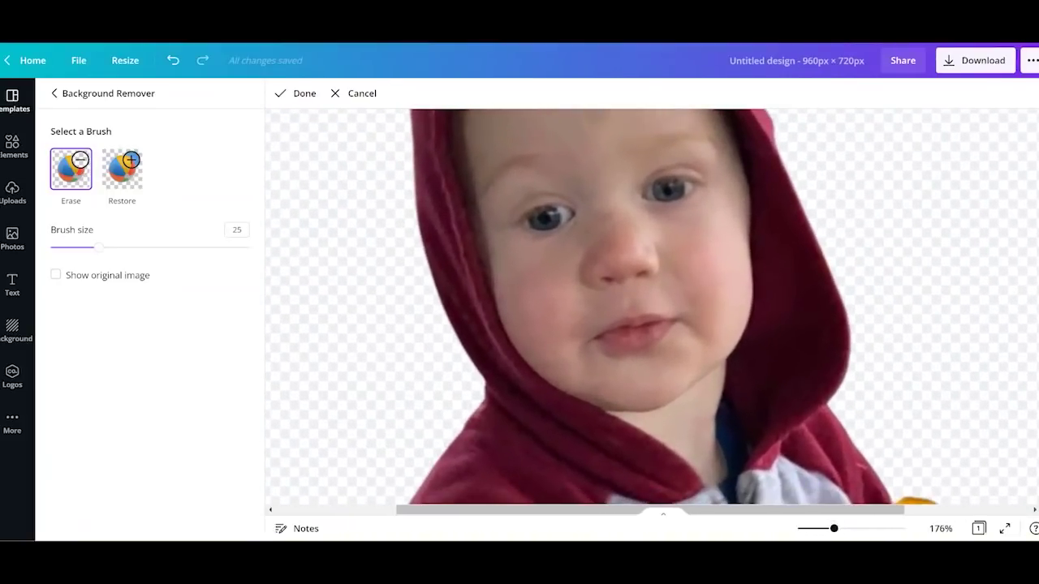
pyautogui.scroll(-5, 652, 307)
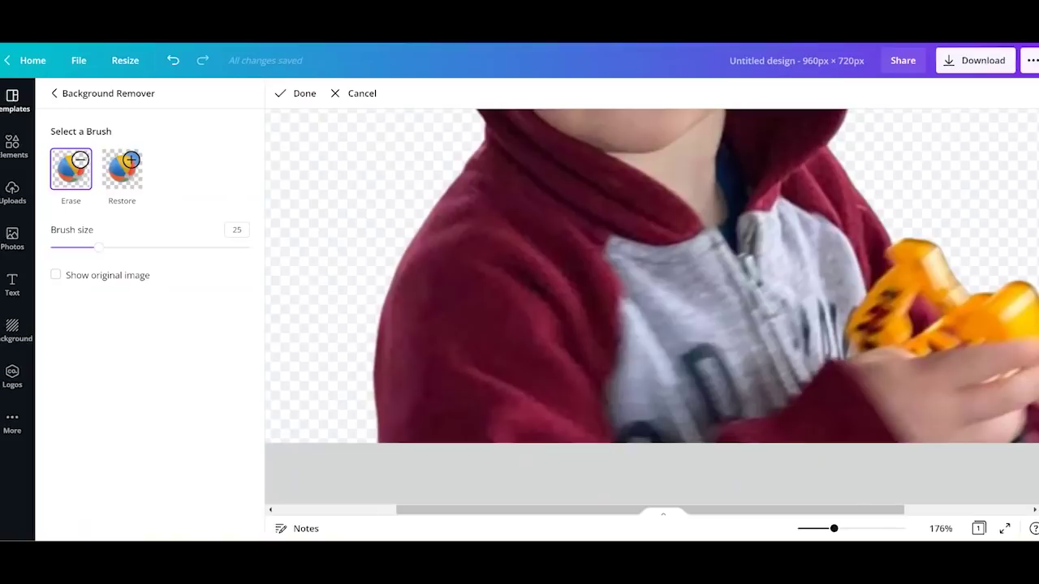
pyautogui.moveTo(841, 509); pyautogui.dragTo(967, 509)
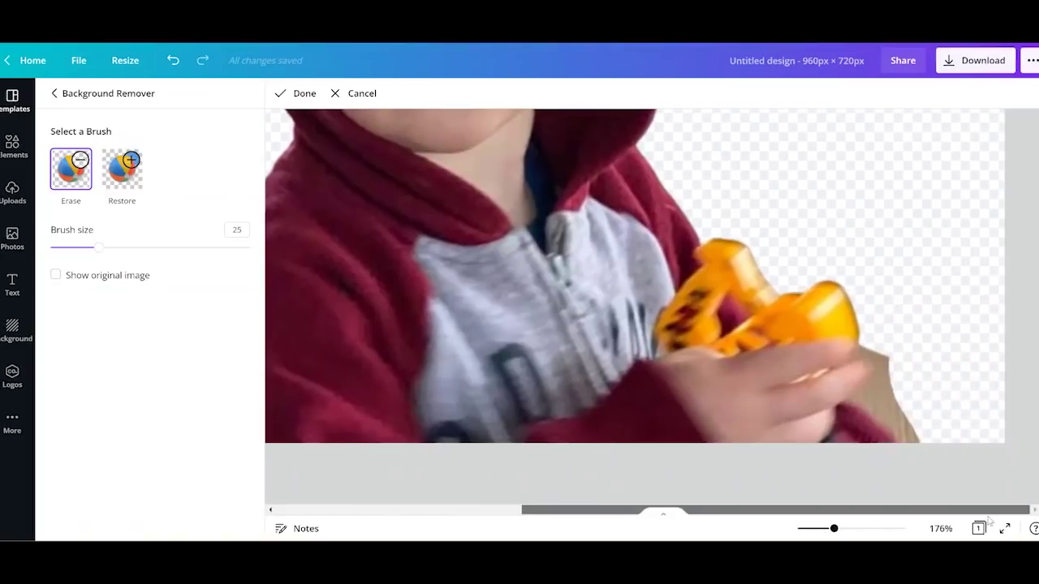
pyautogui.click(841, 358)
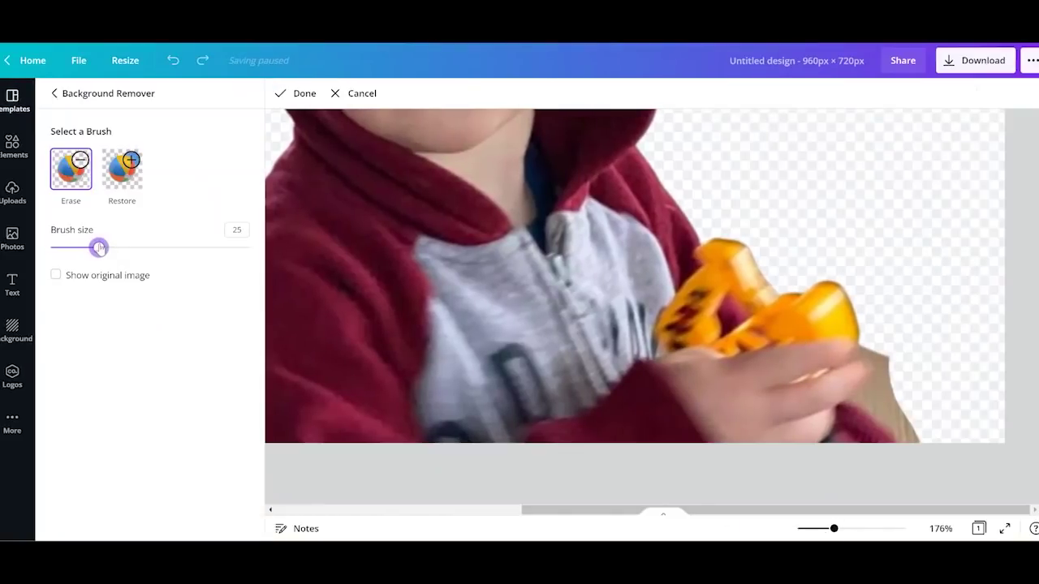
pyautogui.moveTo(97, 247); pyautogui.dragTo(64, 250)
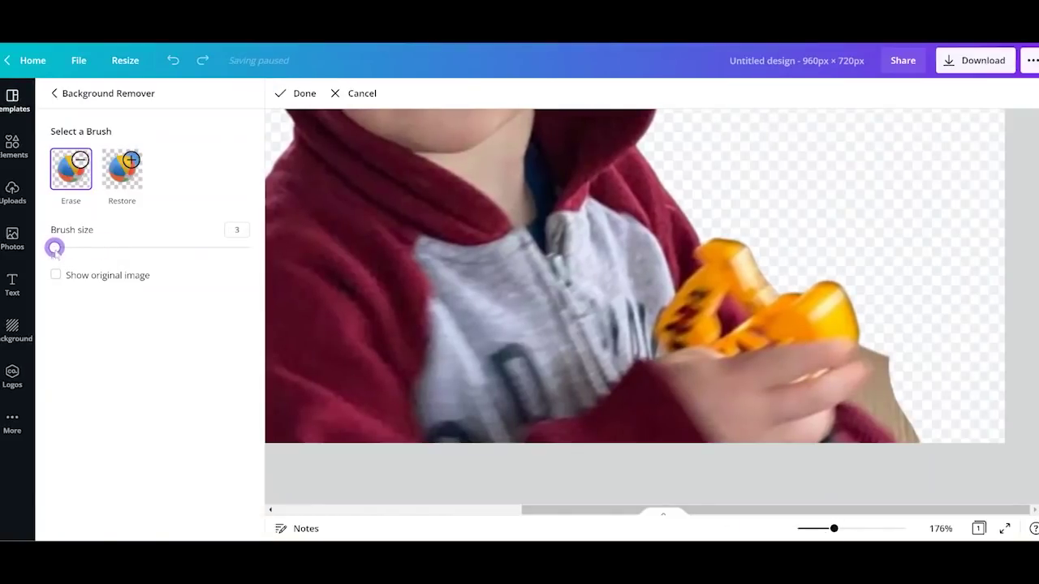
pyautogui.click(296, 93)
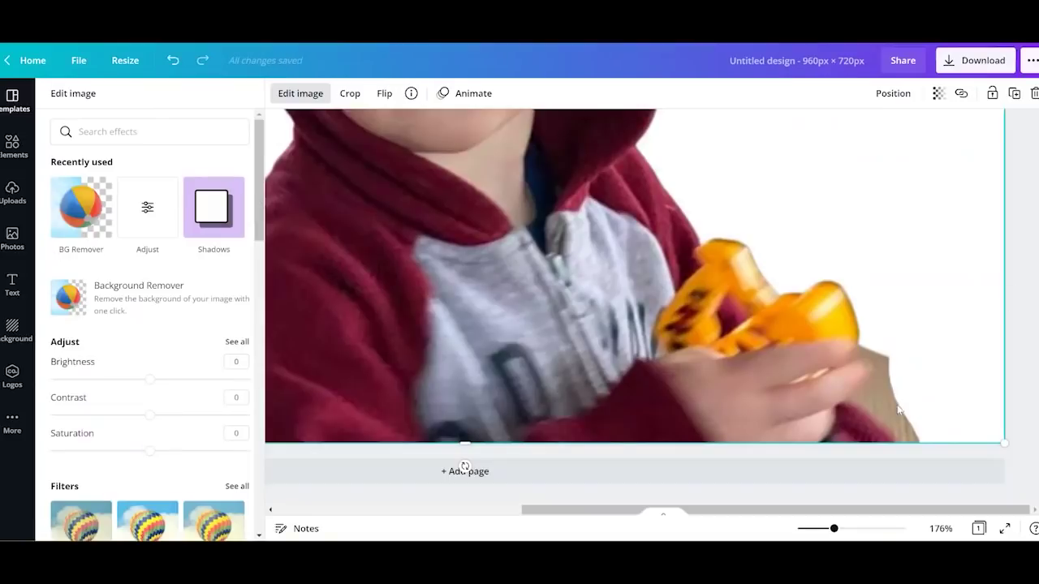
pyautogui.click(86, 217)
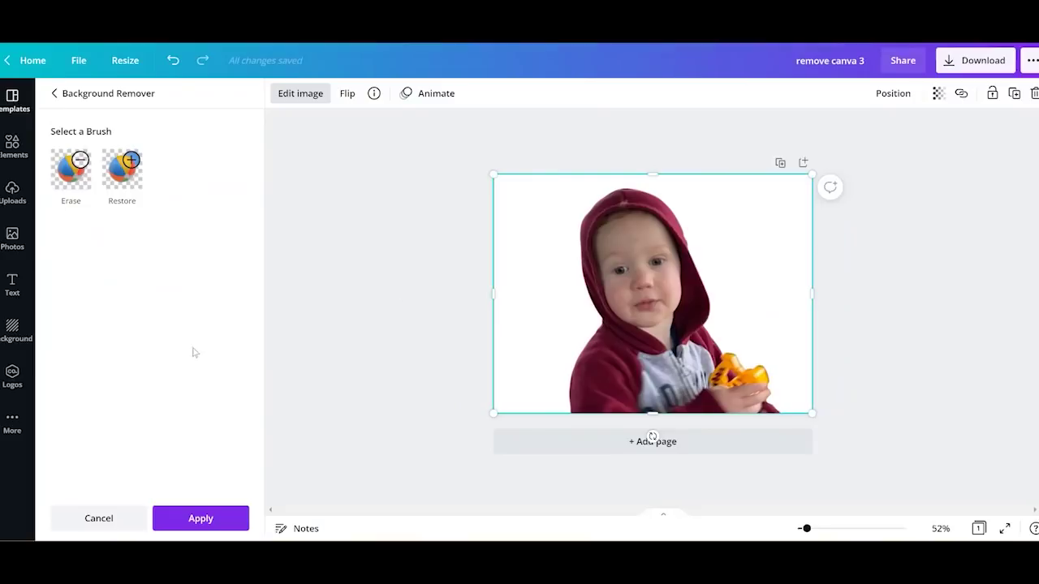
pyautogui.click(219, 519)
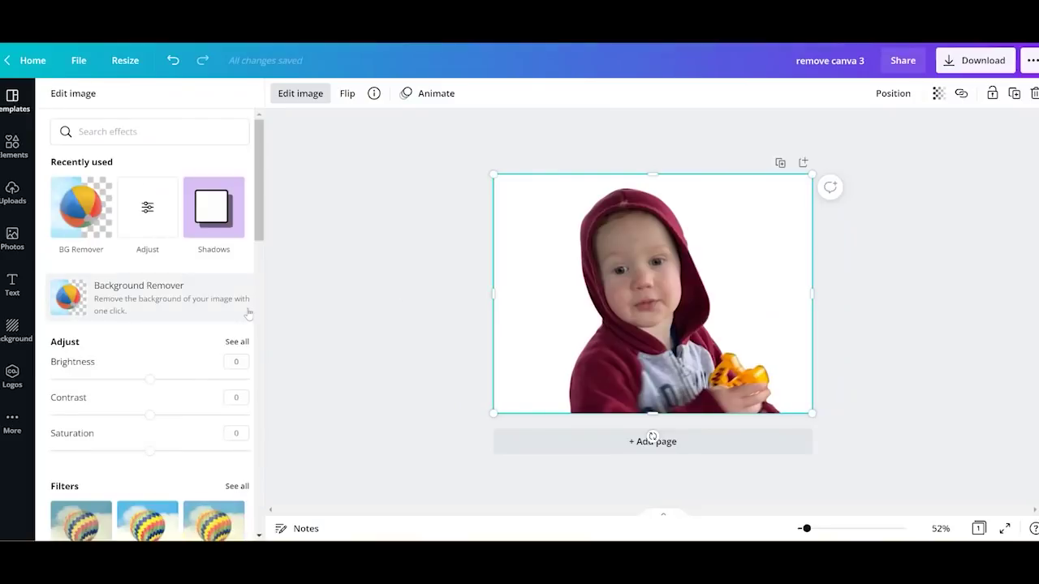
# Download the child design as the PNG file 'remove canva 3.png'
pyautogui.press('Escape')
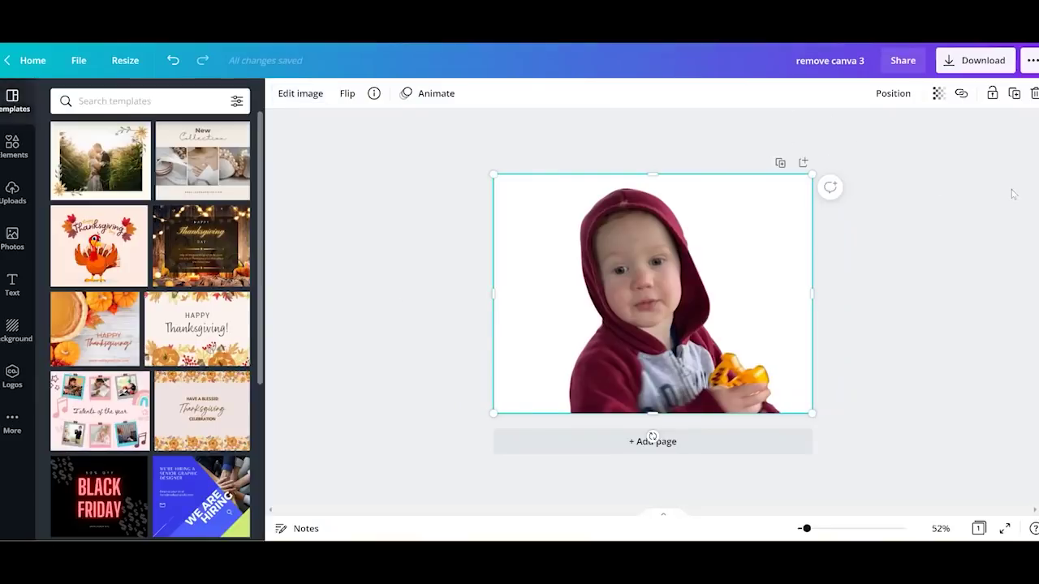
pyautogui.click(977, 61)
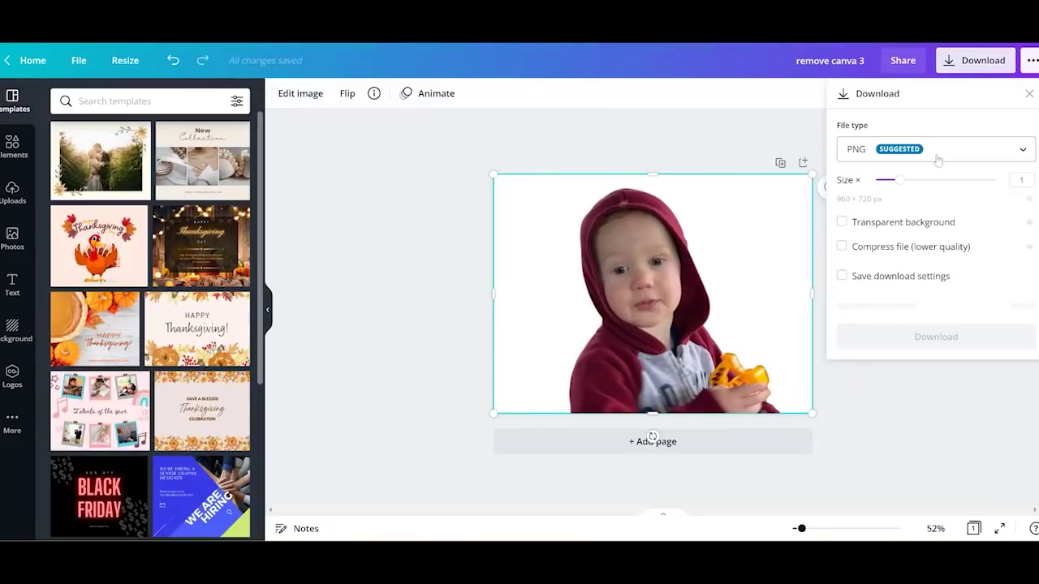
pyautogui.click(939, 160)
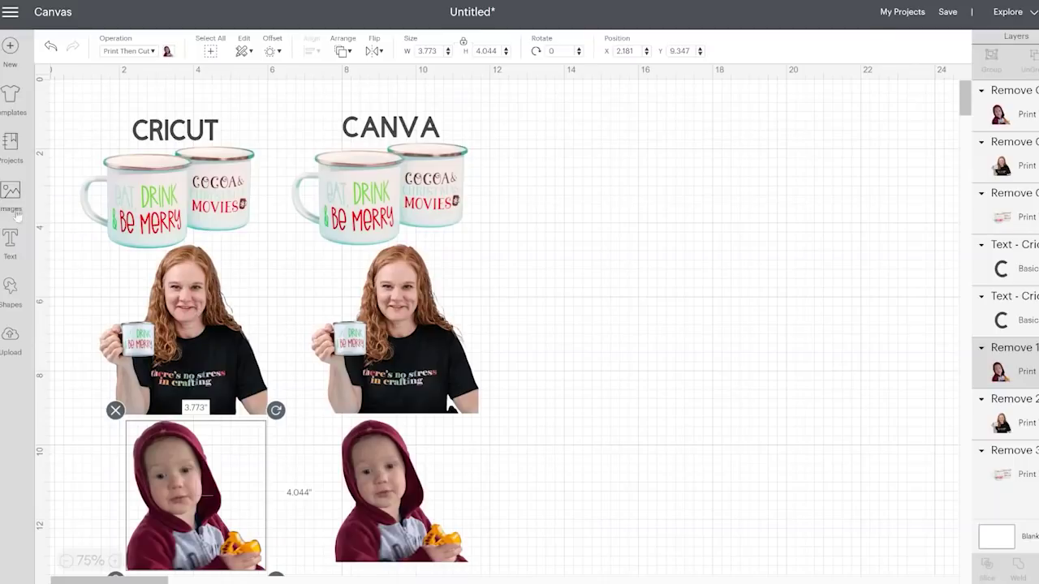
# Add a Square from the Shapes panel to the comparison canvas
pyautogui.click(12, 286)
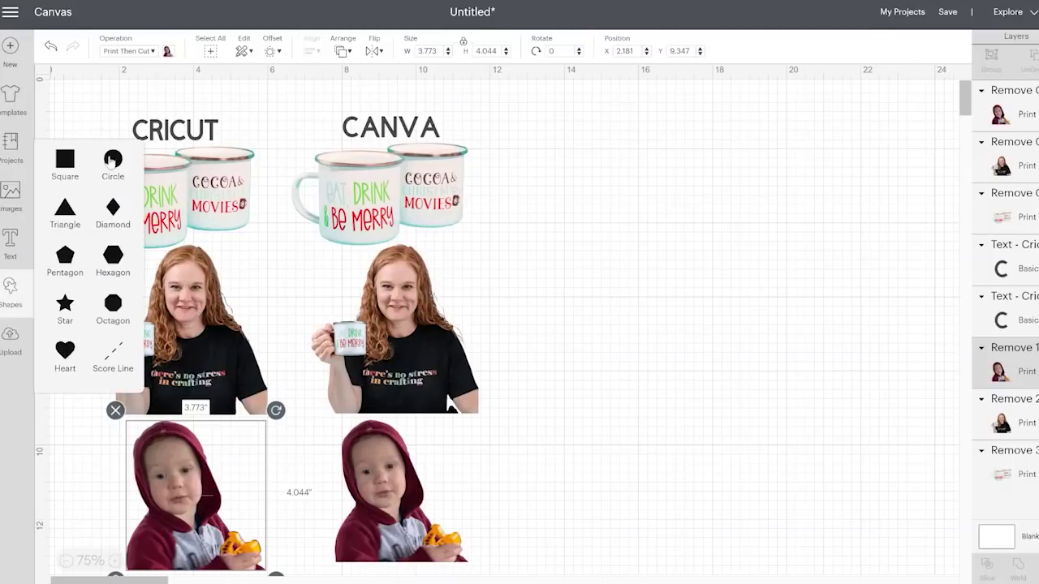
pyautogui.click(65, 159)
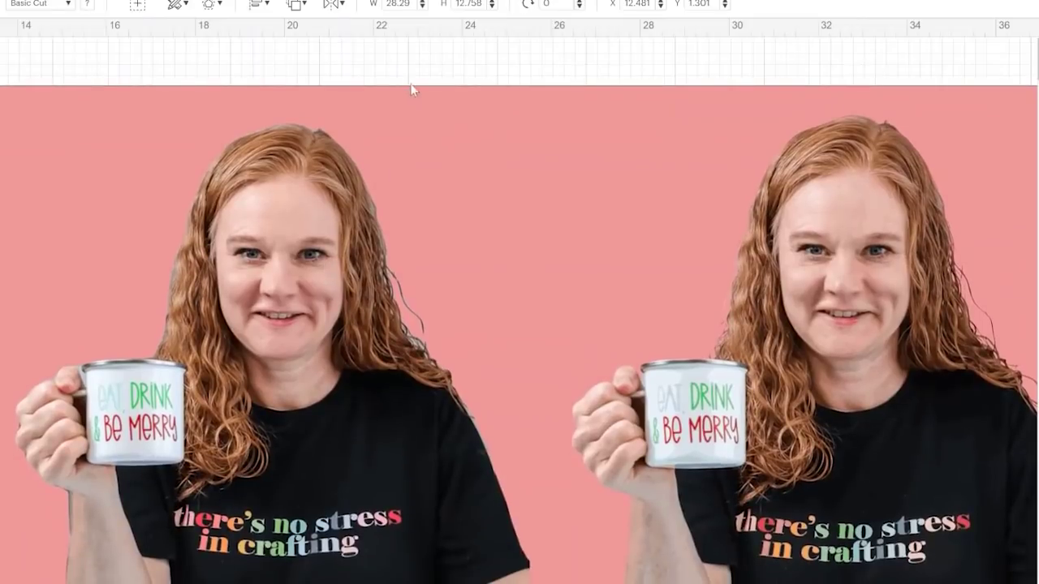
# Nudge the left woman photo slightly lower over the pink square
pyautogui.click(291, 243)
pyautogui.moveTo(285, 260)
pyautogui.mouseDown()
pyautogui.moveTo(286, 361)
pyautogui.moveTo(286, 266)
pyautogui.mouseUp()
# Select the right-hand child photo to compare its edges with the left one
pyautogui.click(821, 295)
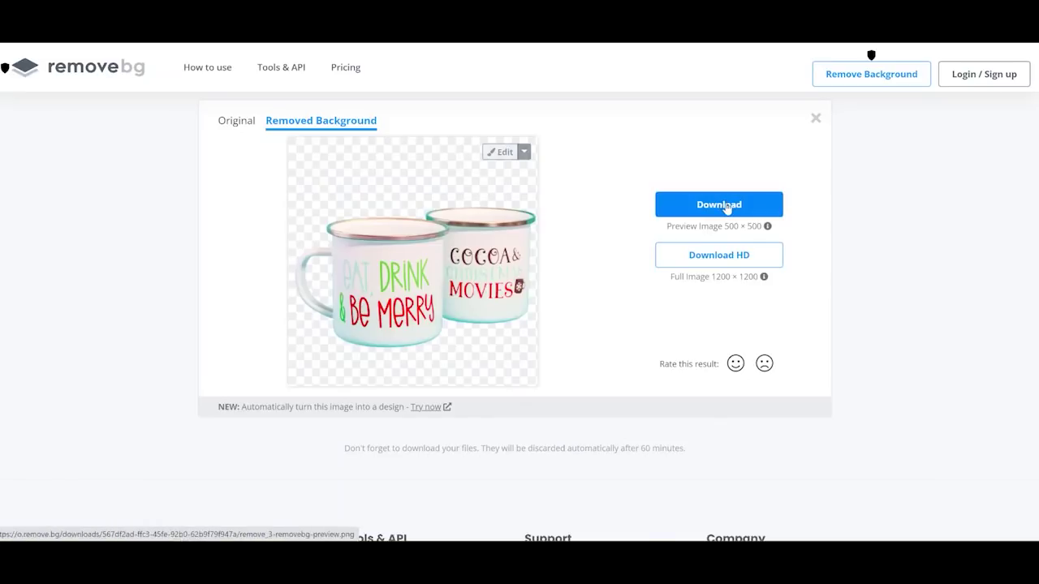
# Download the background-removed mugs image from remove.bg as a preview PNG
pyautogui.click(719, 205)
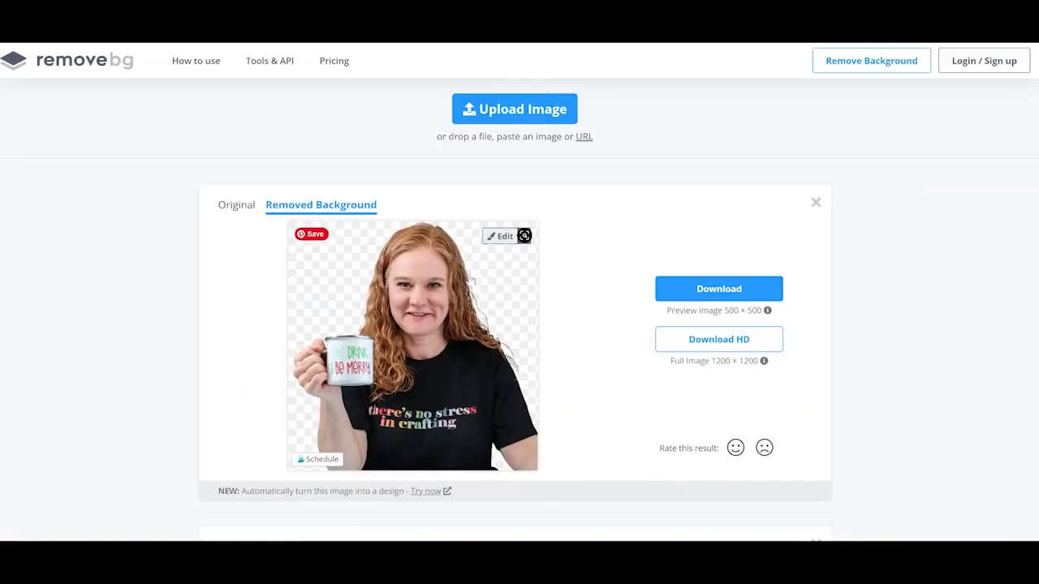
# Download the woman cutout PNG, then start uploading the child photo to remove.bg
pyautogui.click(707, 291)
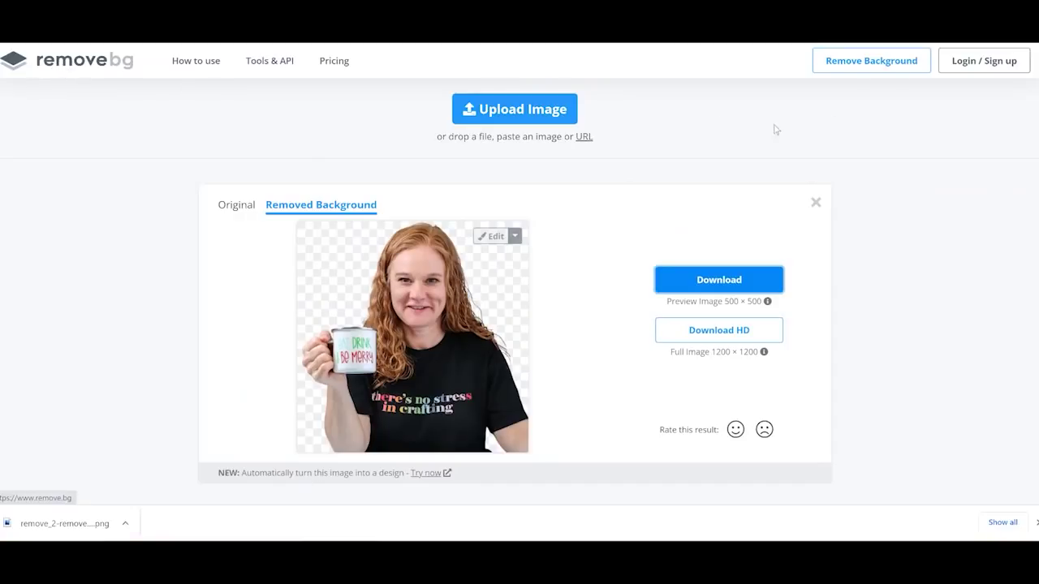
pyautogui.click(502, 114)
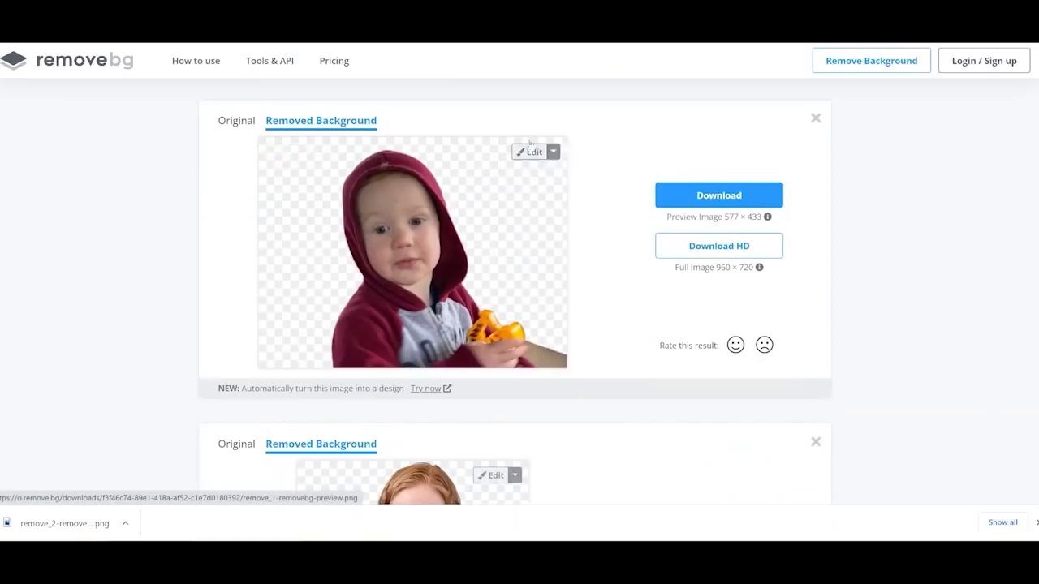
# Erase the leftover arm at the child photo's bottom-right with a smaller eraser brush
pyautogui.click(529, 153)
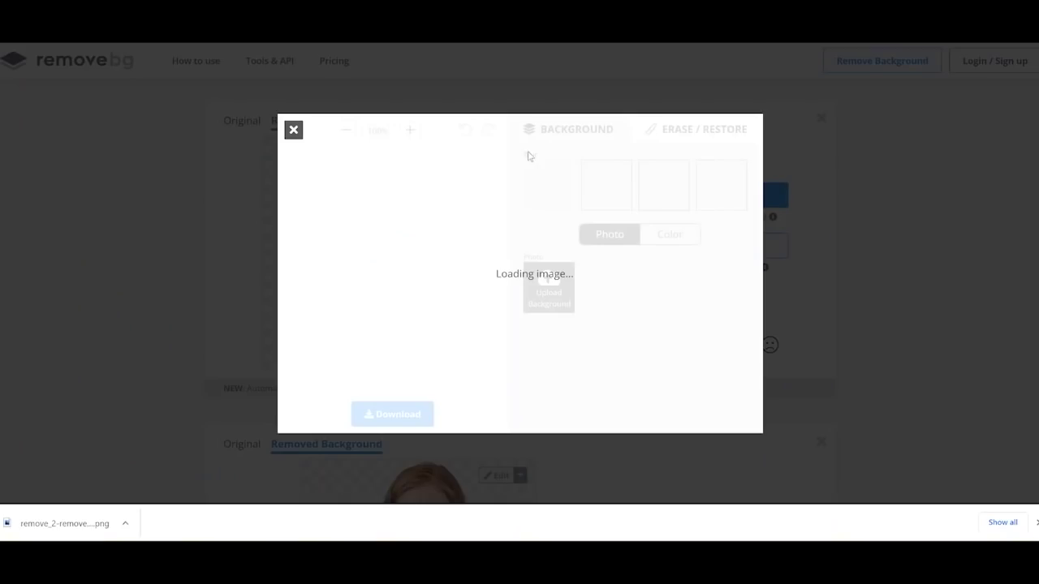
pyautogui.click(801, 115)
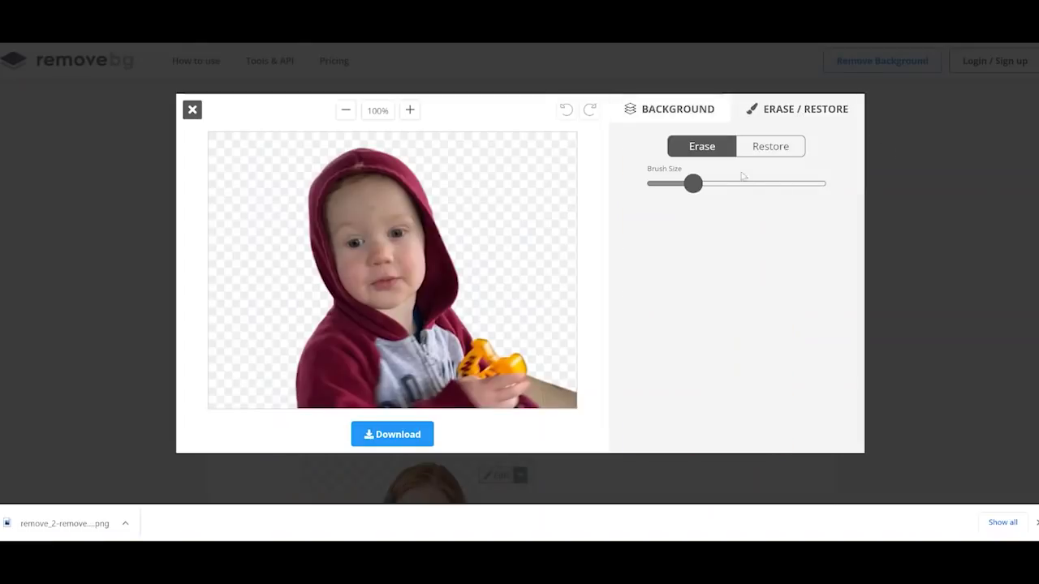
pyautogui.moveTo(693, 183); pyautogui.dragTo(671, 185)
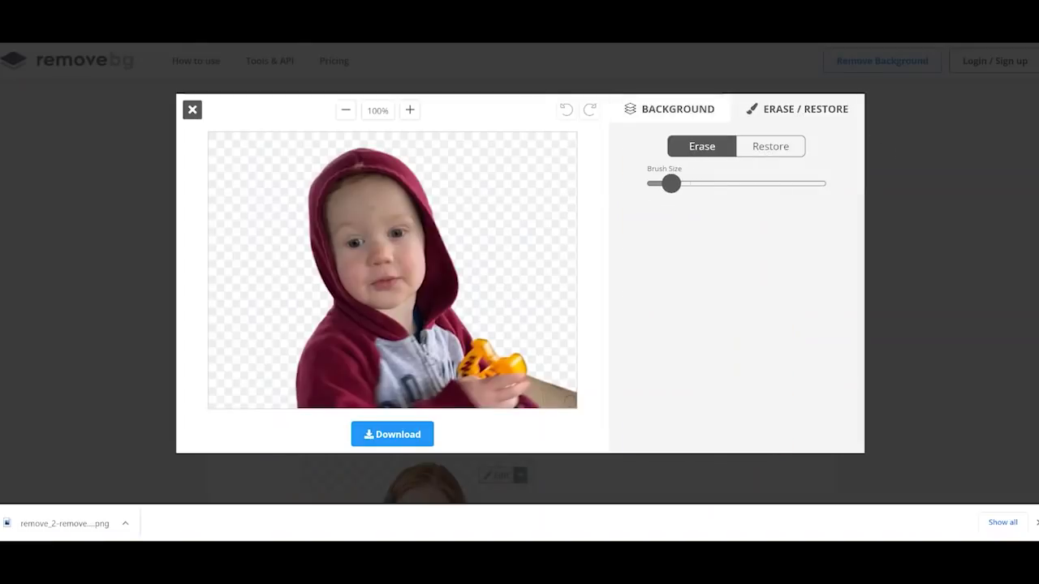
pyautogui.moveTo(570, 389)
pyautogui.mouseDown()
pyautogui.moveTo(572, 404)
pyautogui.moveTo(557, 386)
pyautogui.moveTo(569, 408)
pyautogui.moveTo(549, 383)
pyautogui.moveTo(568, 417)
pyautogui.moveTo(542, 382)
pyautogui.moveTo(543, 402)
pyautogui.mouseUp()
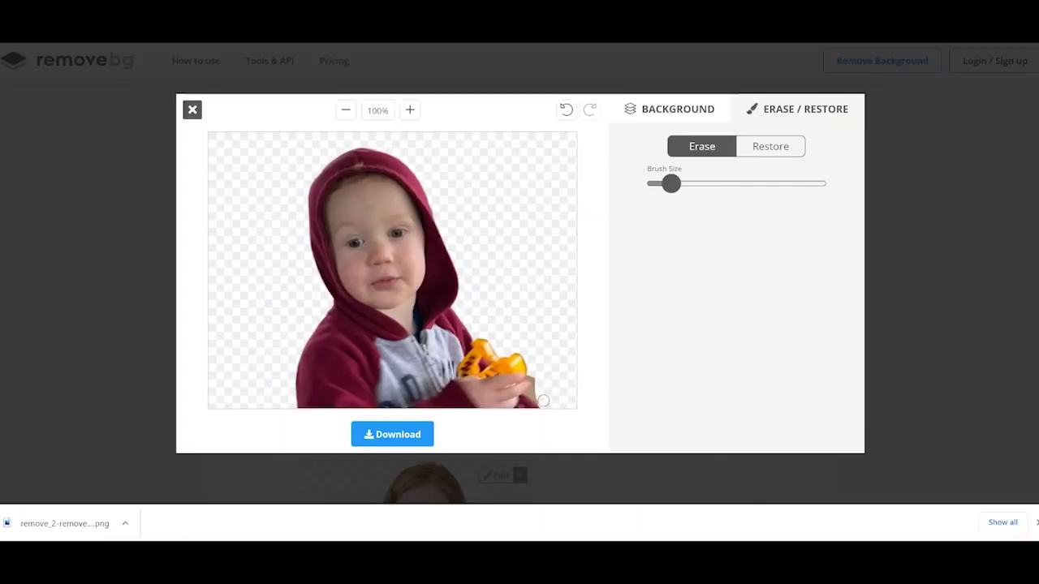
# Zoom the child photo to 240% and shrink the eraser brush for fine edges
pyautogui.click(411, 111)
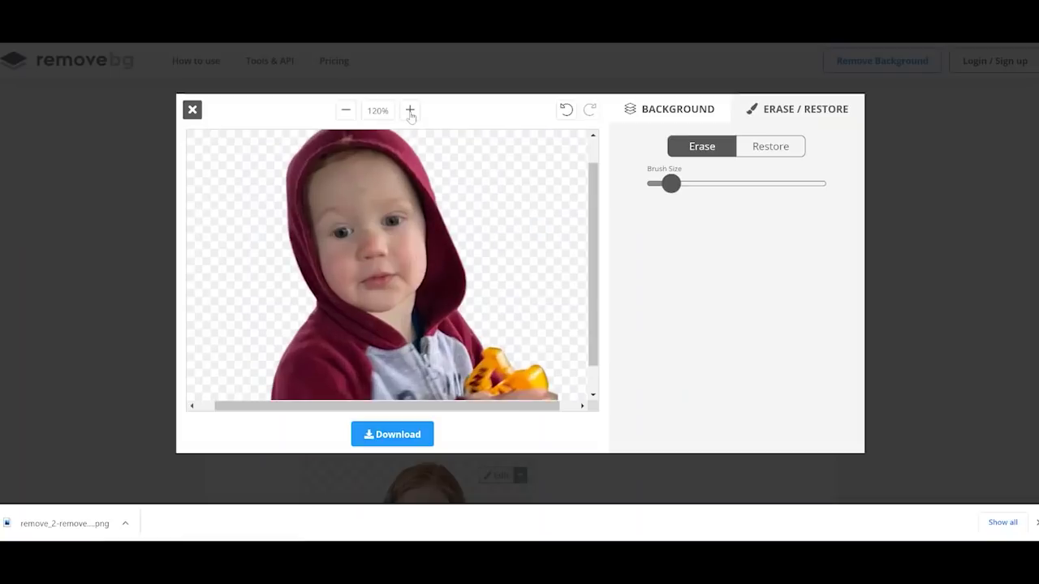
pyautogui.click(411, 111)
pyautogui.click(411, 111)
pyautogui.click(411, 111)
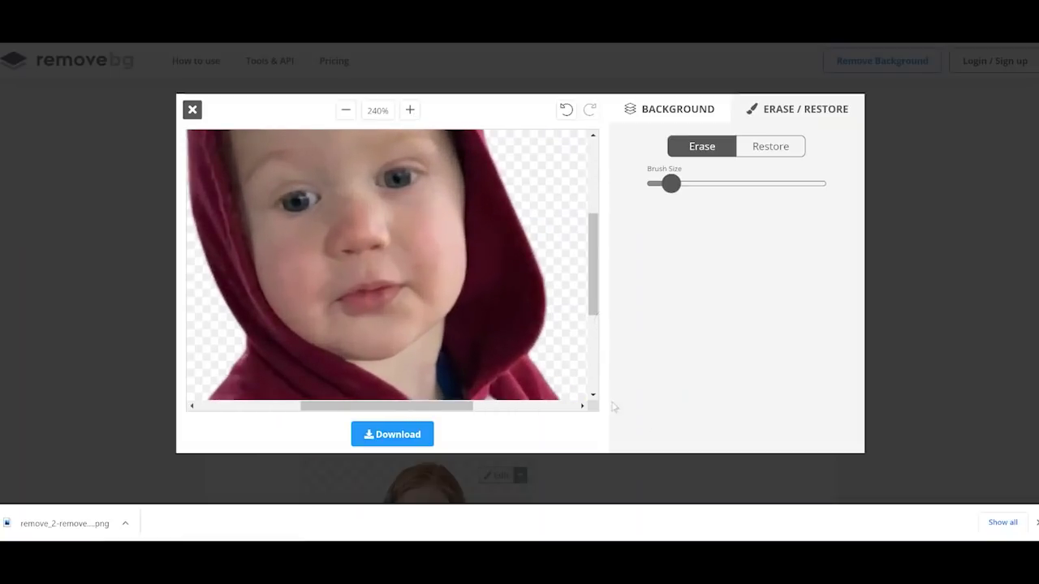
pyautogui.scroll(-5, 597, 378)
pyautogui.click(568, 408)
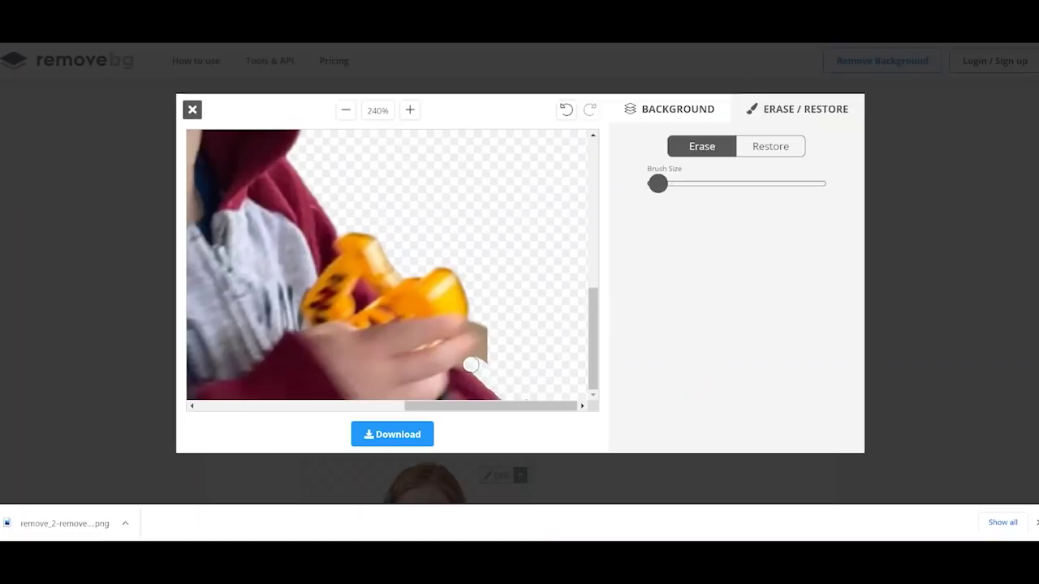
# Download the edited child image to the computer and close the editor
pyautogui.scroll(-2, 485, 351)
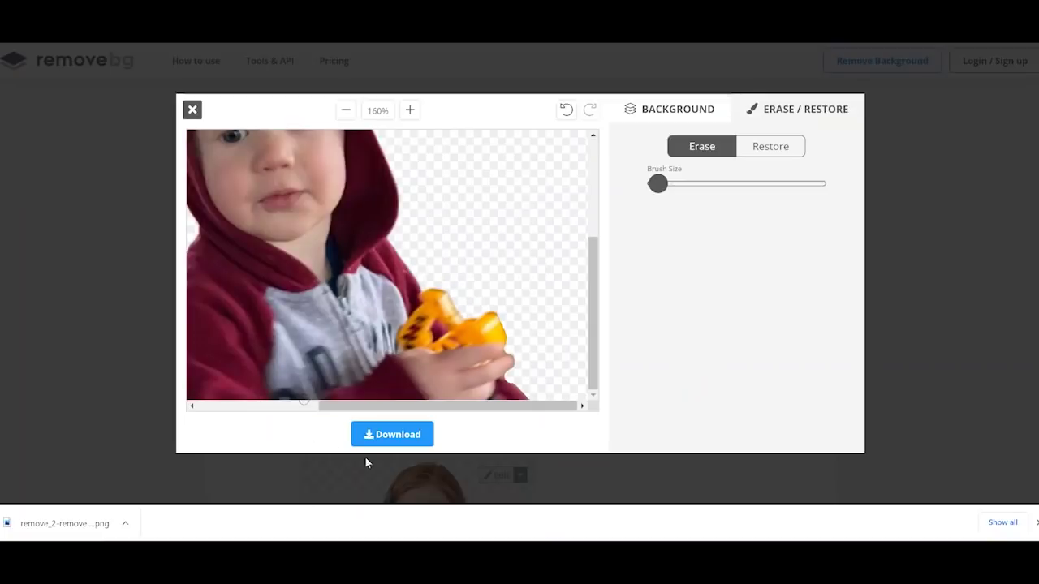
pyautogui.click(395, 435)
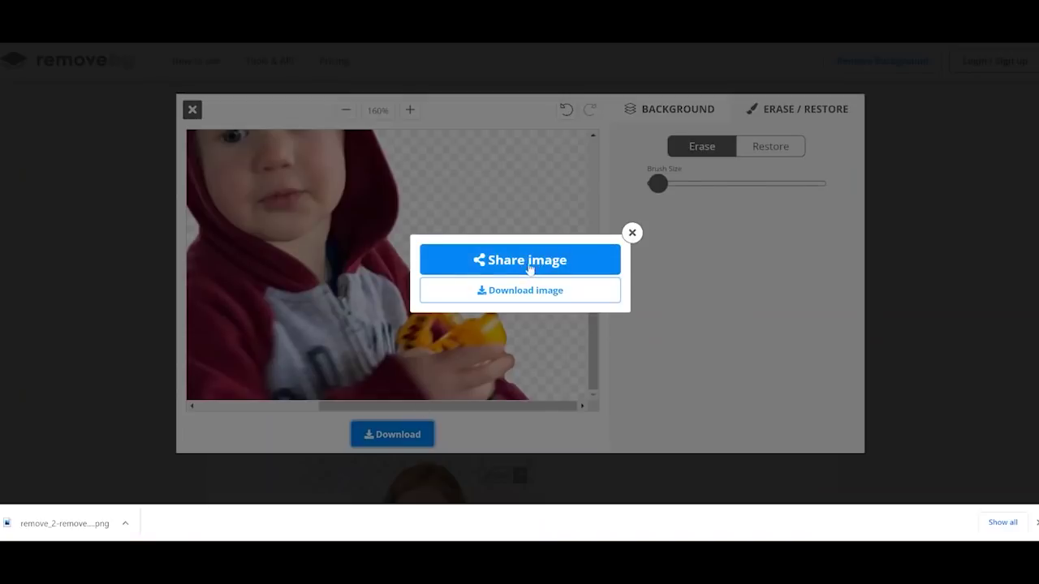
pyautogui.click(516, 292)
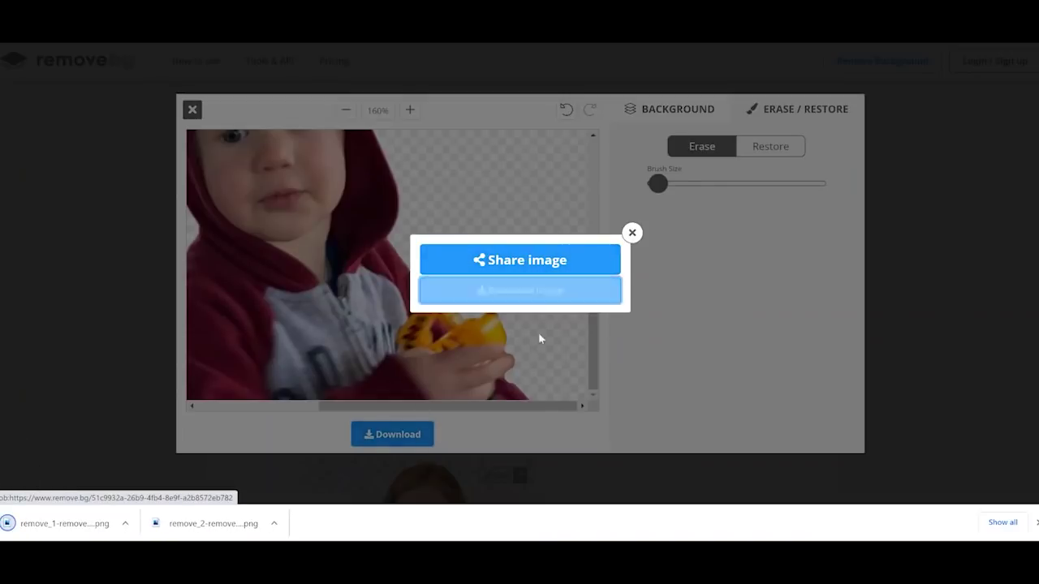
pyautogui.click(633, 234)
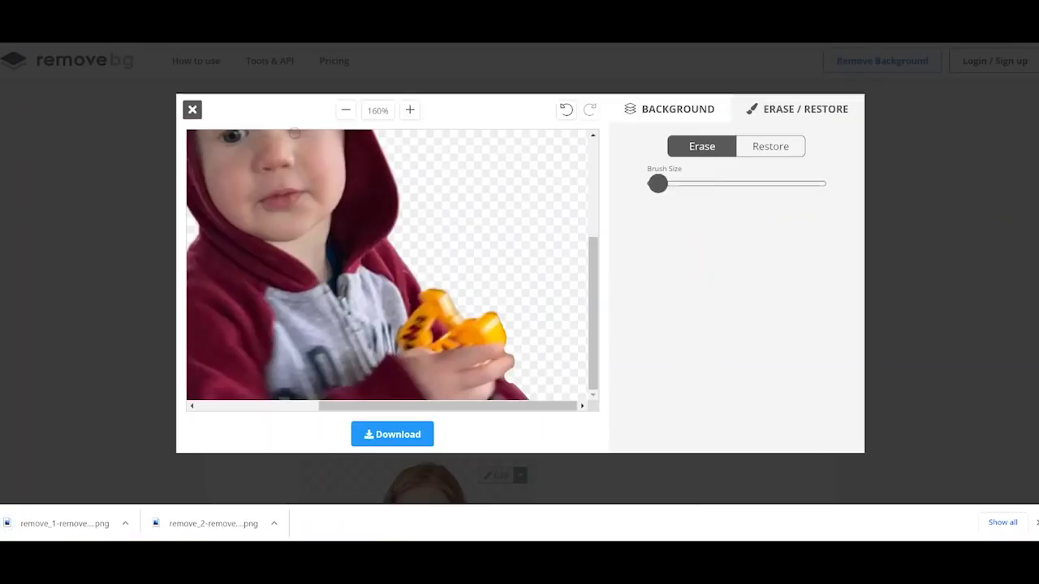
pyautogui.click(192, 111)
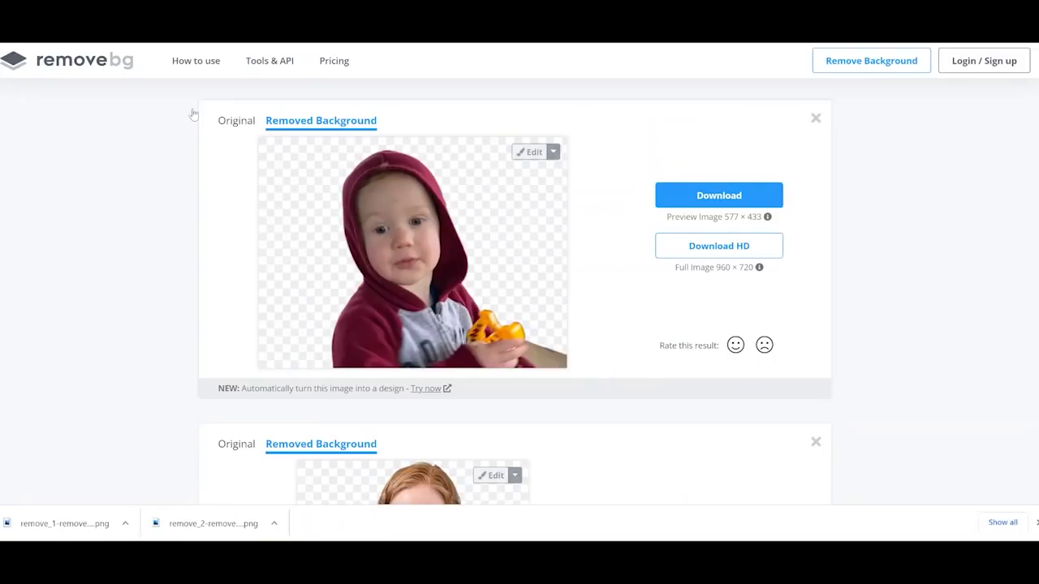
# Place the city-skyline-over-water photo behind the child cutout in the remove.bg editor
pyautogui.click(532, 152)
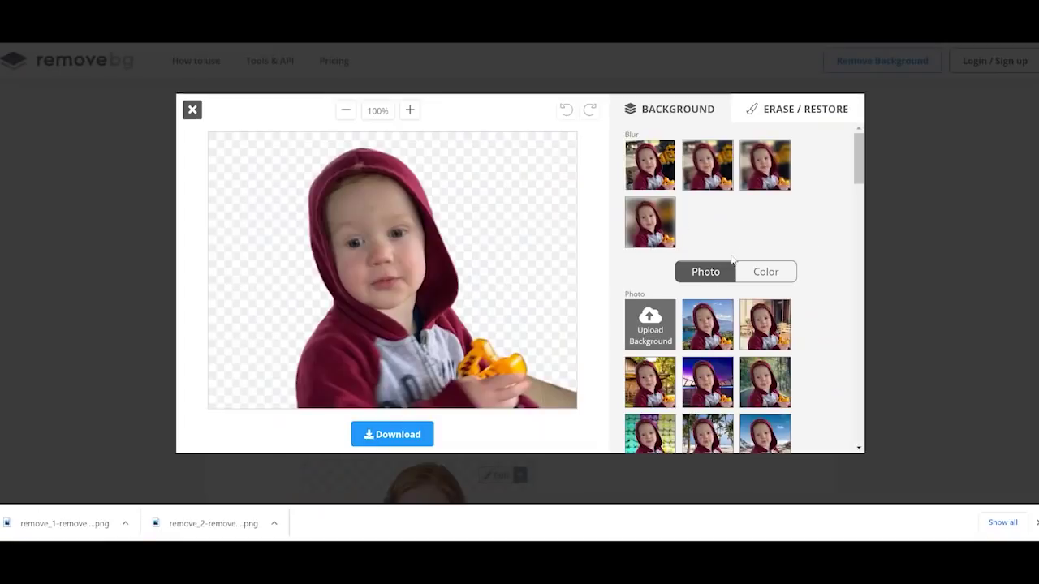
pyautogui.scroll(-2, 784, 282)
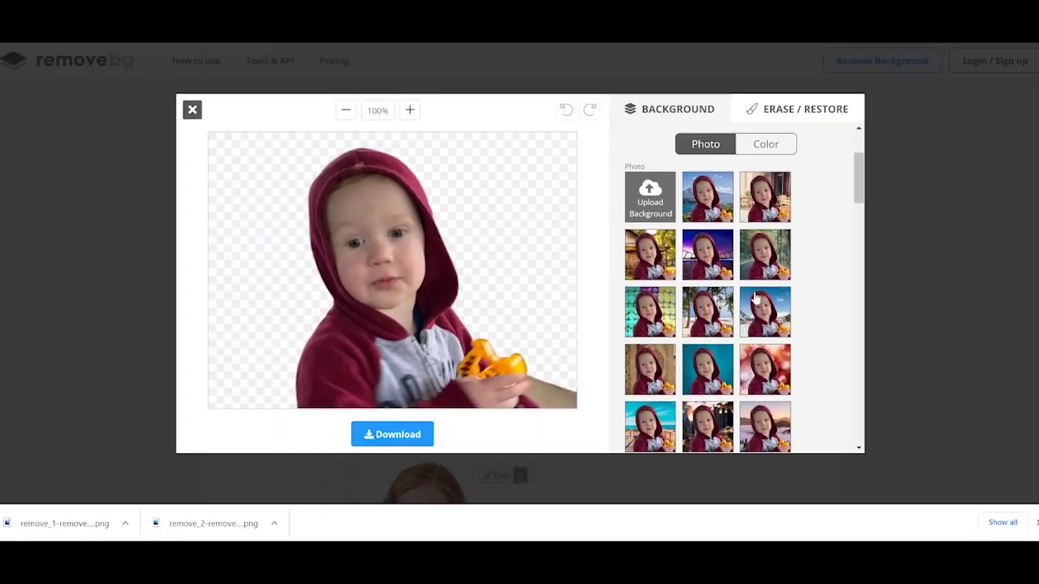
pyautogui.scroll(-1, 757, 304)
pyautogui.scroll(-3, 698, 317)
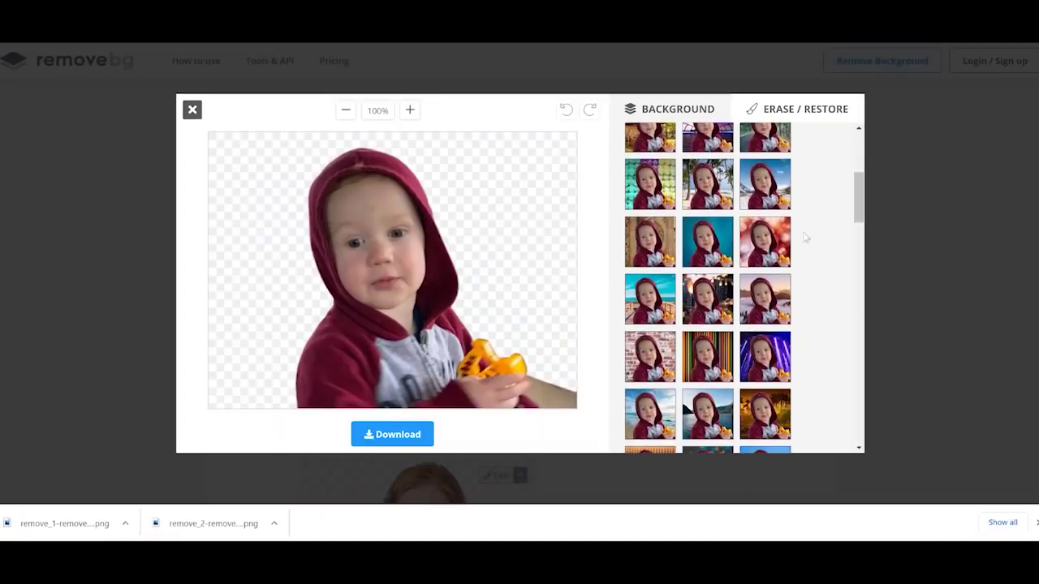
pyautogui.scroll(-5, 733, 311)
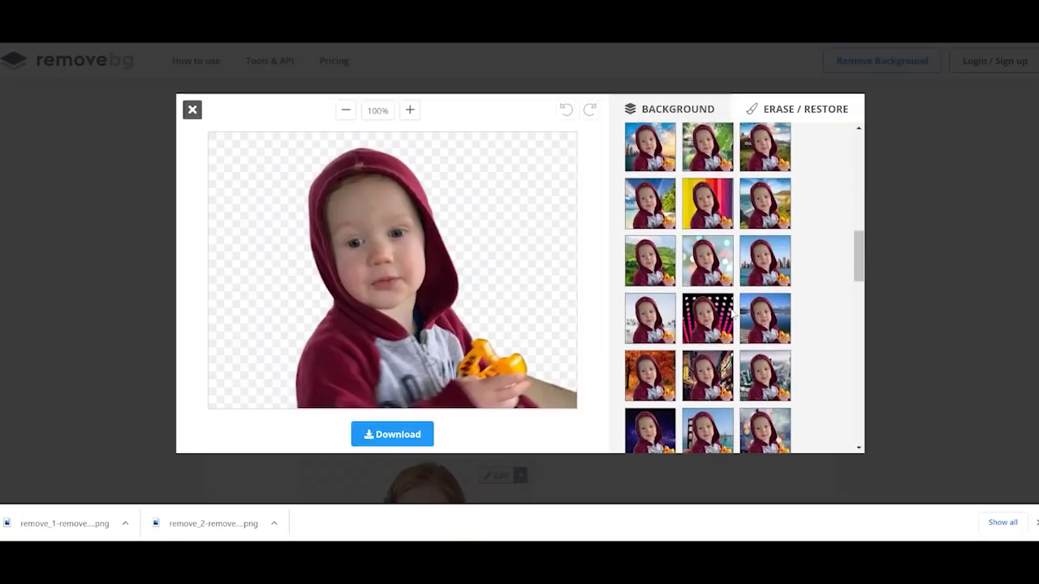
pyautogui.click(766, 192)
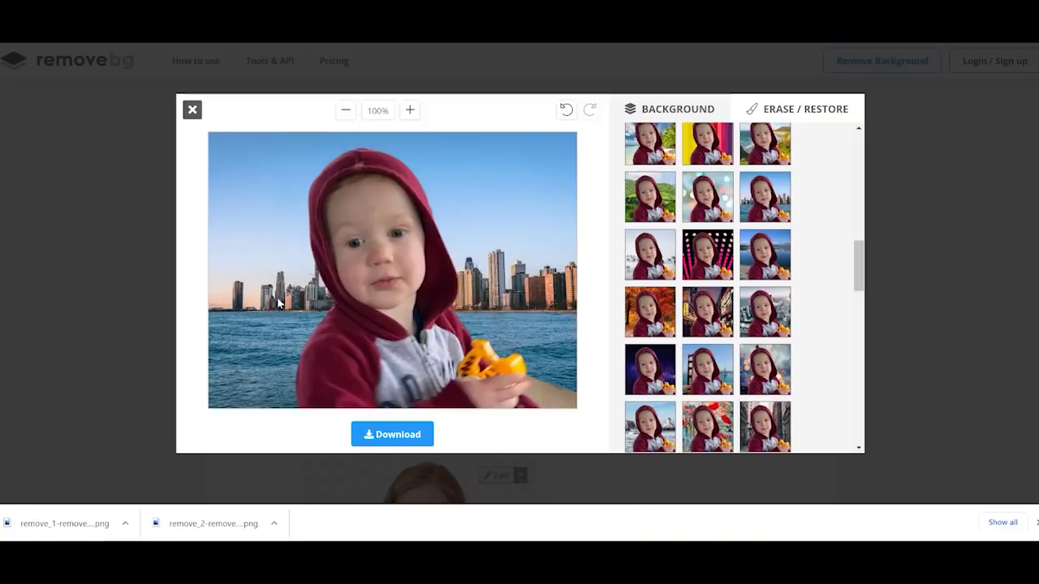
pyautogui.scroll(-5, 690, 329)
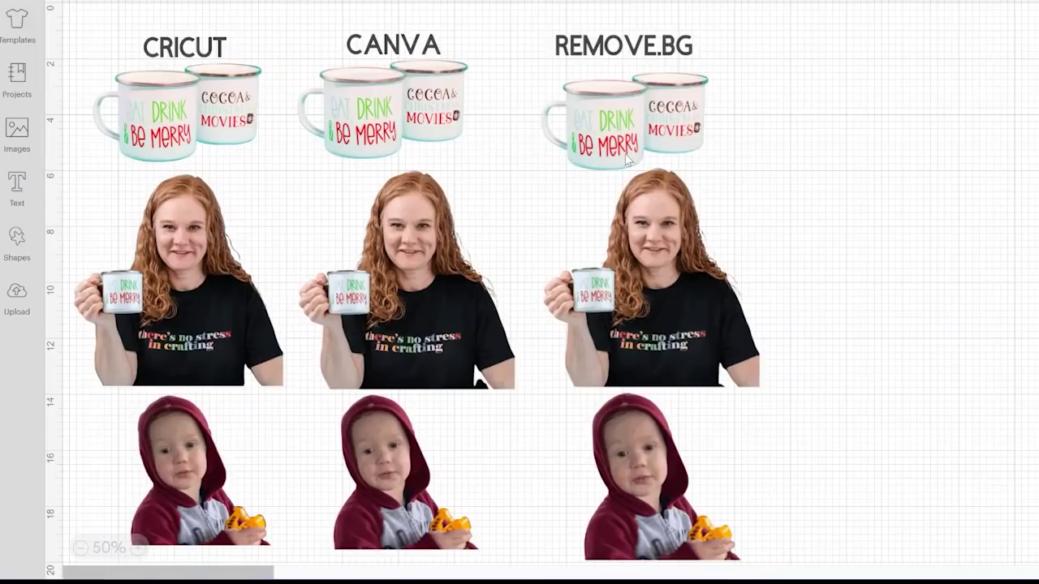
# Select the REMOVE.BG woman cutout to check its size, then review all three columns
pyautogui.click(658, 261)
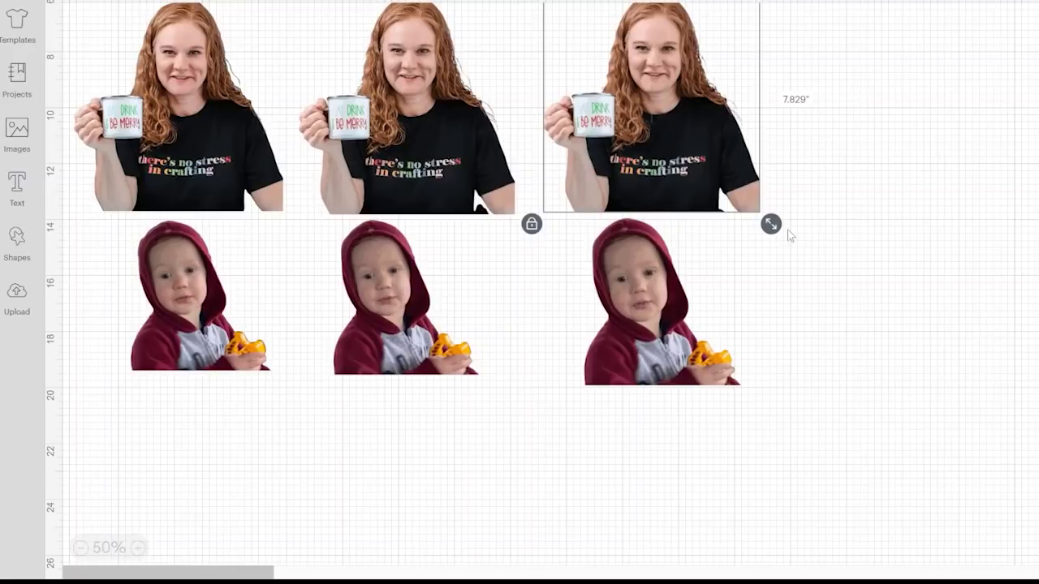
pyautogui.scroll(3, 823, 266)
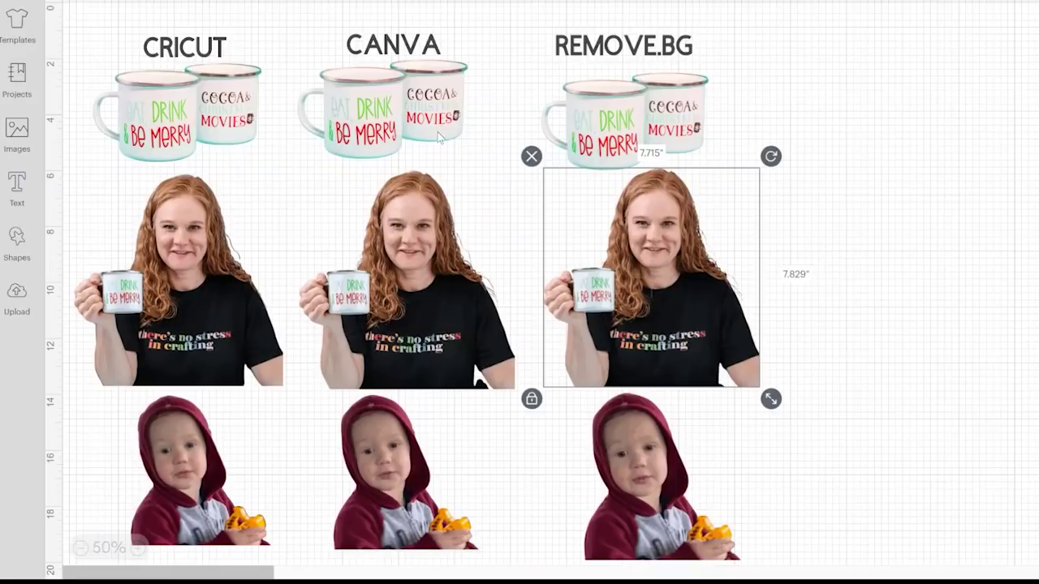